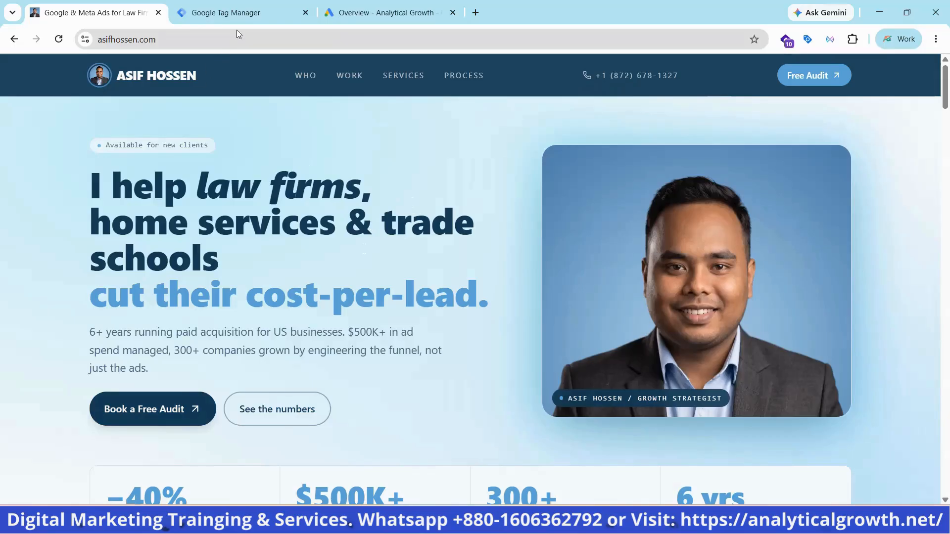
Switch to Google Tag Manager and preview the website's container in Tag Assistant, connecting to the site to examine which tags fire
left_click(243, 14)
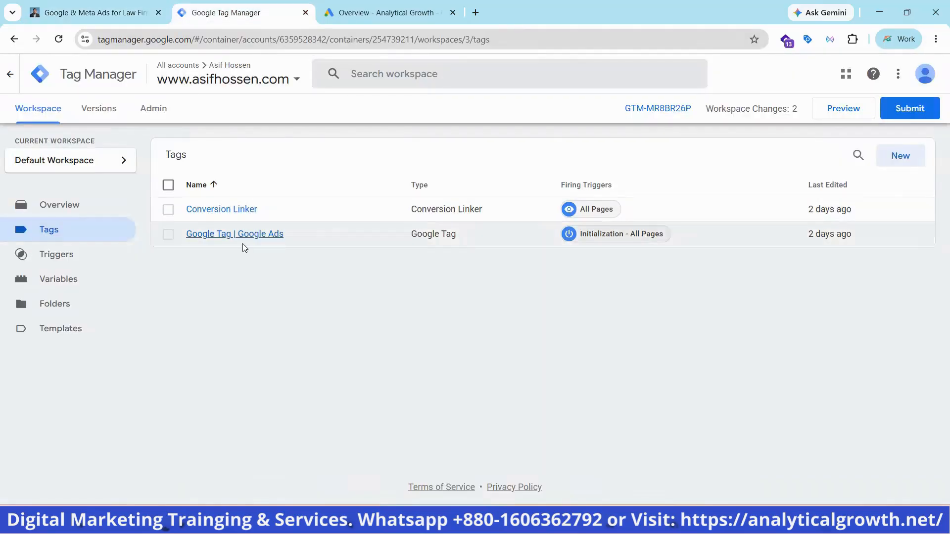
left_click(843, 109)
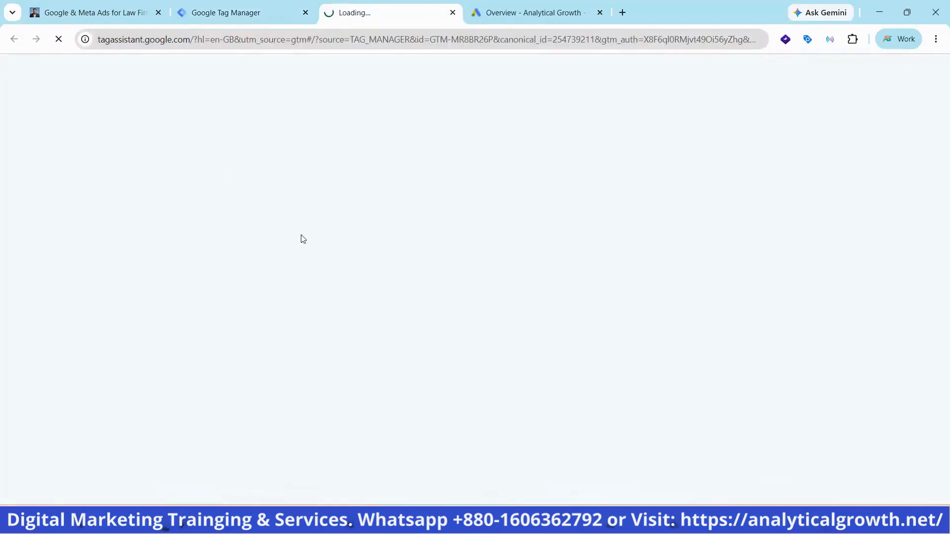
left_click(229, 12)
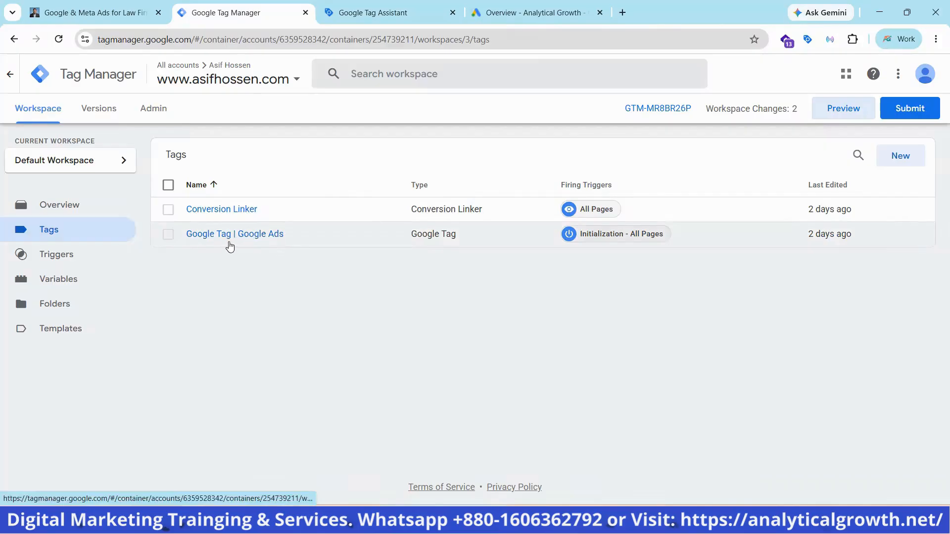
left_click(359, 7)
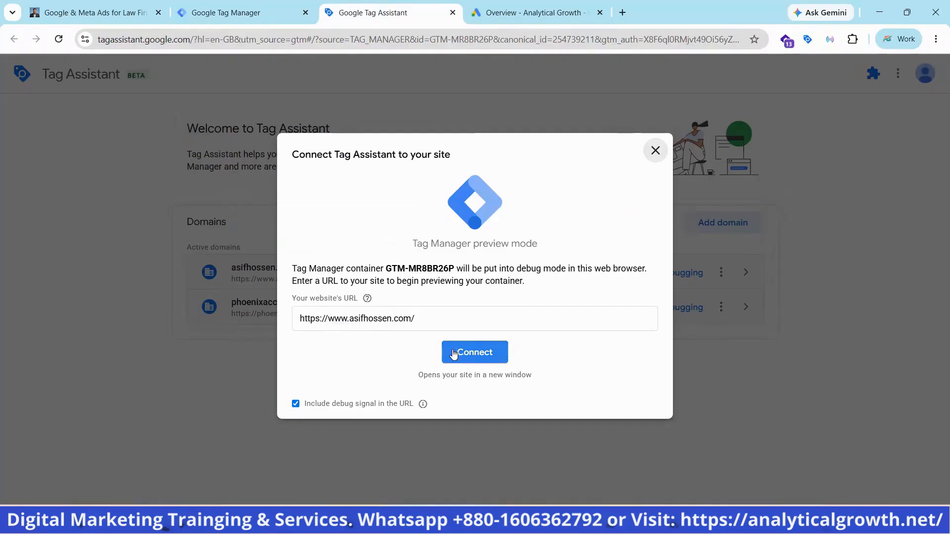
left_click(496, 354)
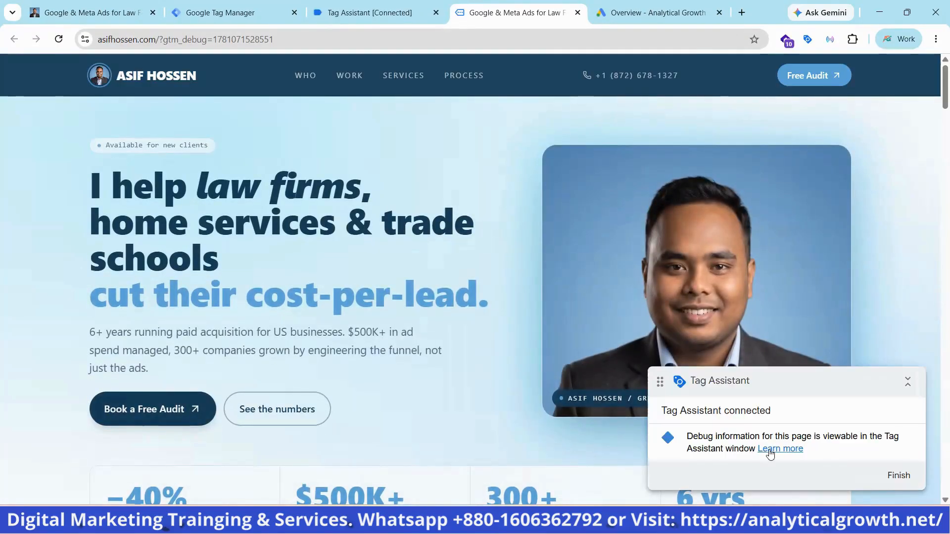
left_click(369, 14)
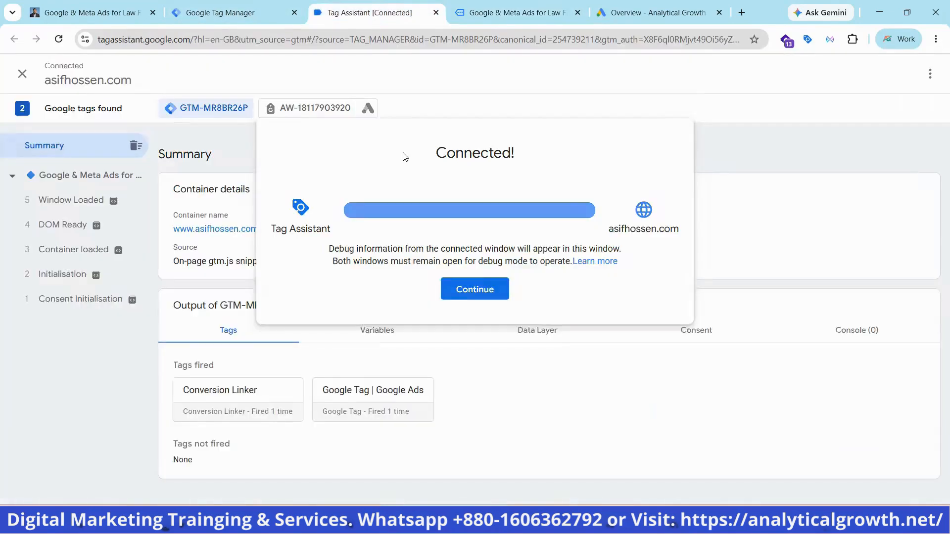
left_click(474, 291)
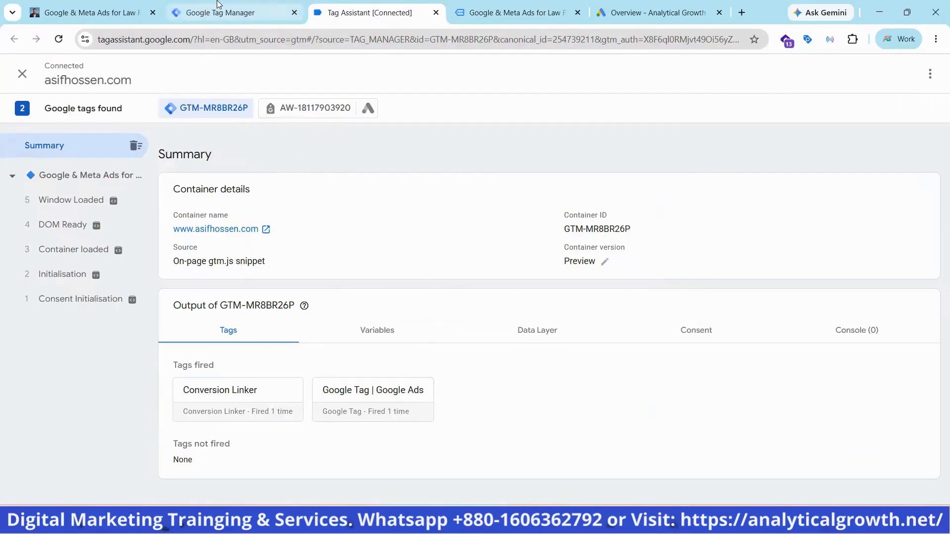
End the preview by closing Tag Assistant and the debug copy of the website
left_click(247, 12)
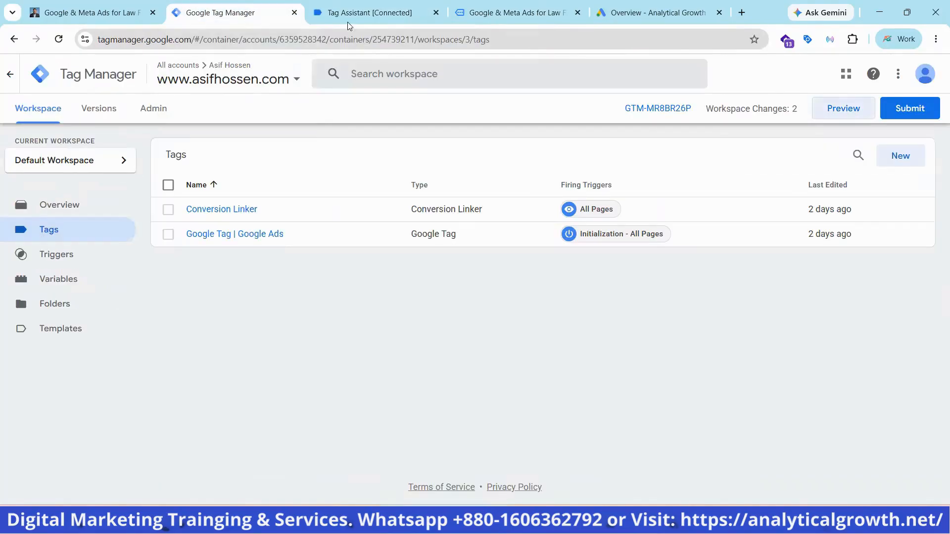
left_click(436, 12)
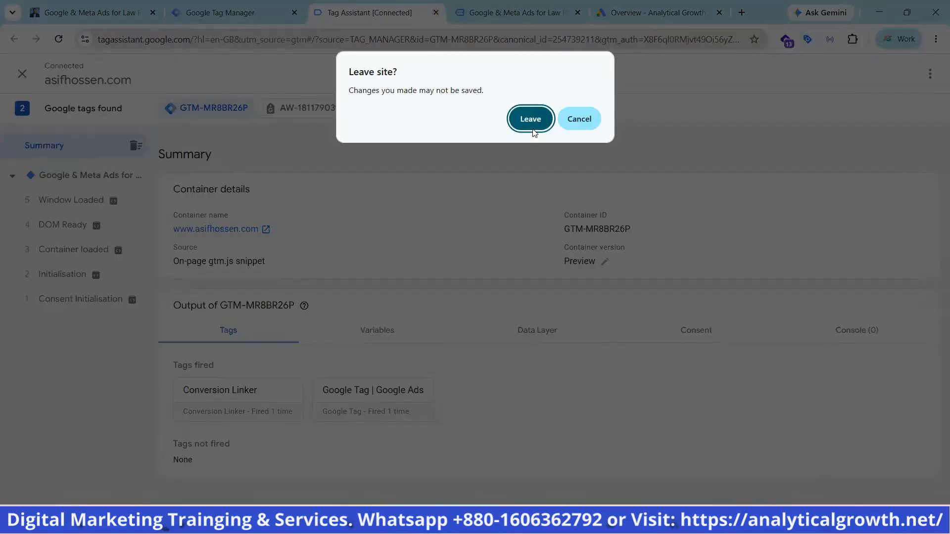
left_click(526, 118)
left_click(453, 12)
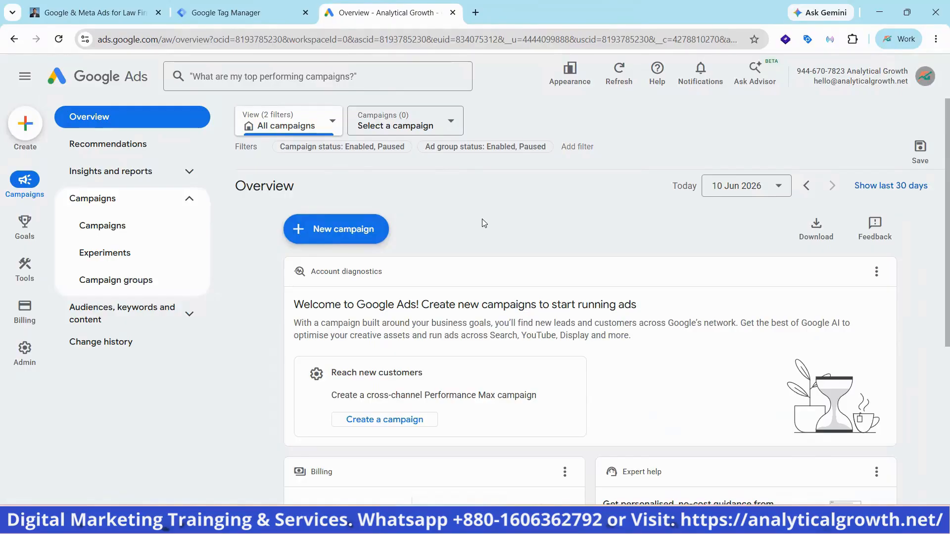
Open the conversions summary in Google Ads and start a new conversion action
mouse_move(27, 239)
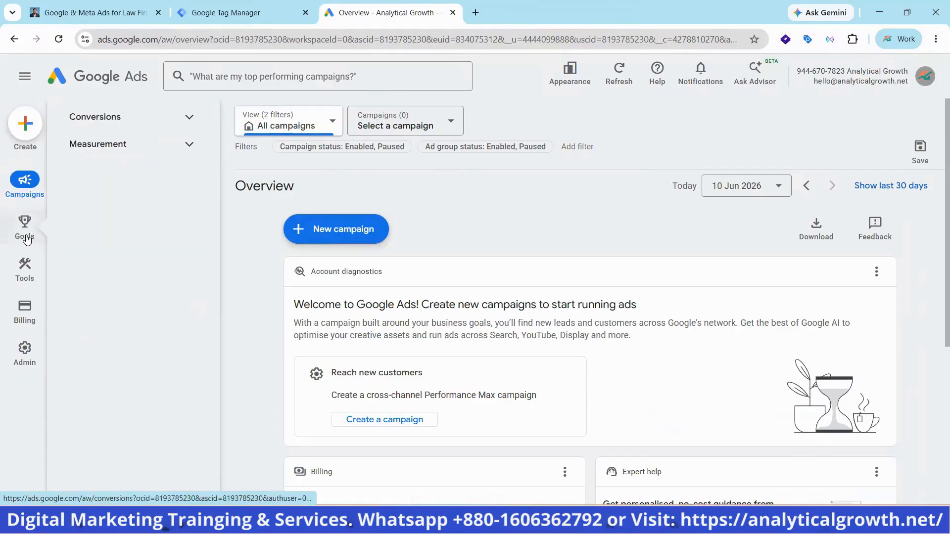
left_click(145, 122)
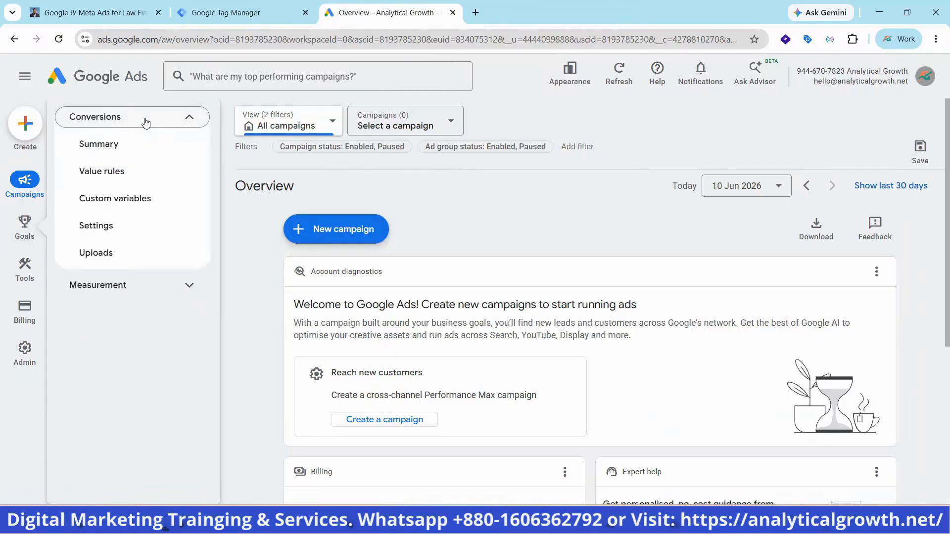
left_click(107, 148)
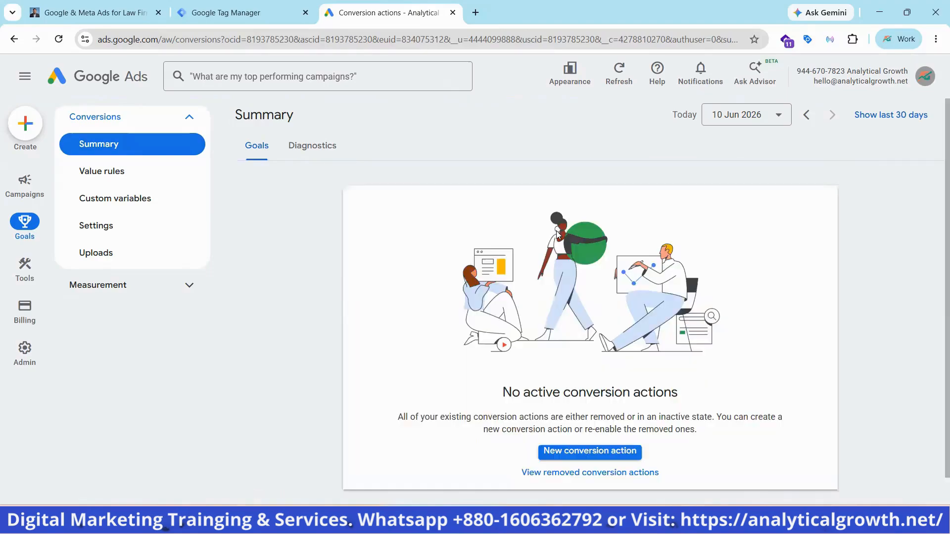
scroll(693, 277, "down", 1)
scroll(693, 277, "up", 1)
left_click(596, 451)
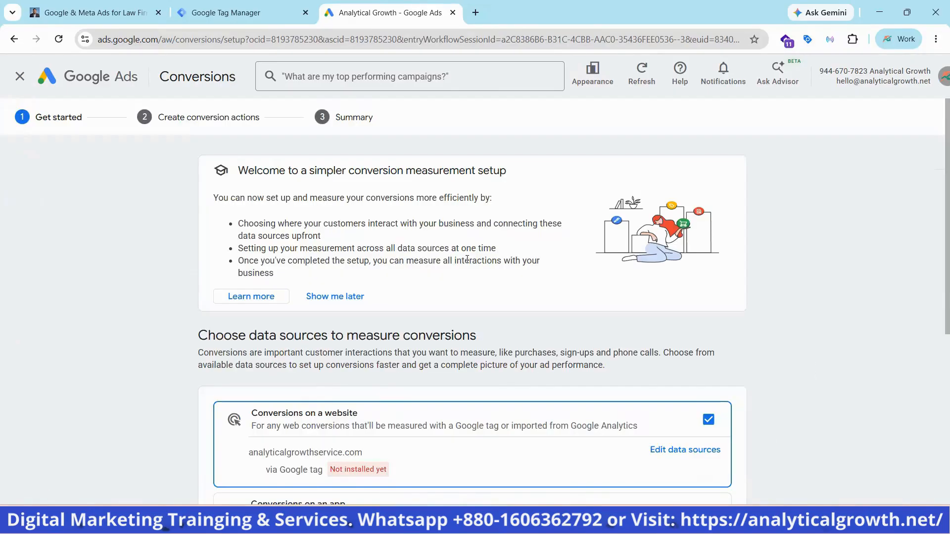
Exclude conversions on a website from the data sources, keep conversions from phone calls, and save the selection
scroll(467, 259, "down", 3)
scroll(468, 262, "down", 3)
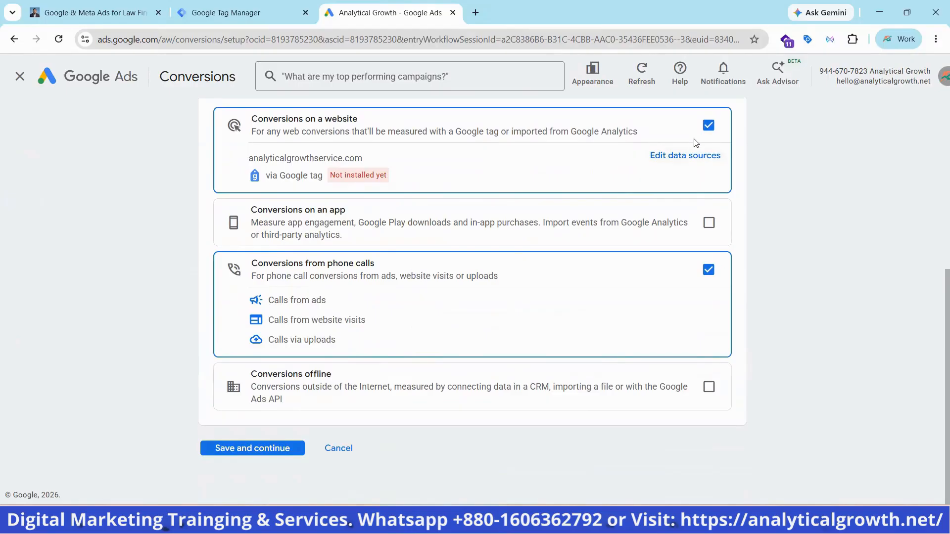
left_click(708, 125)
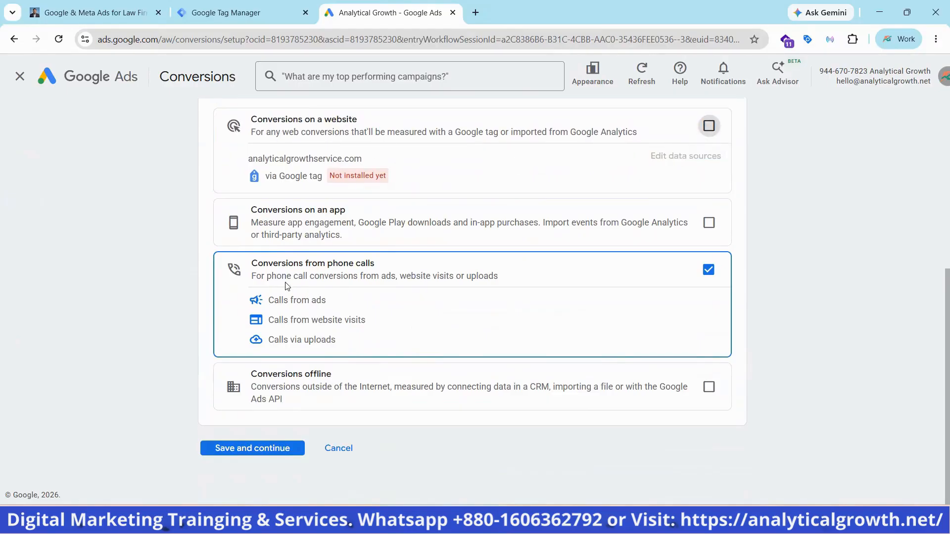
left_click(264, 449)
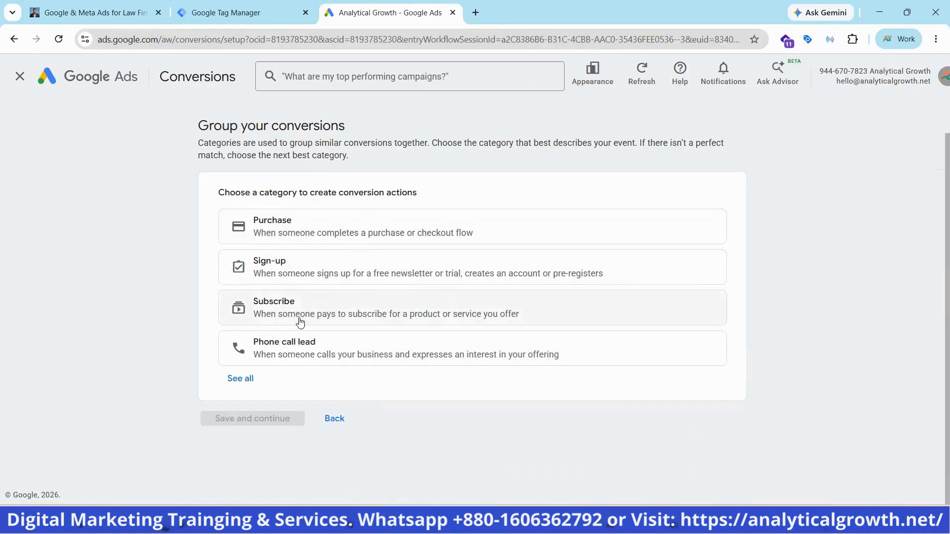
Create a Phone call lead conversion for calls from website visits, measuring when someone calls a number shown on the website
left_click(295, 351)
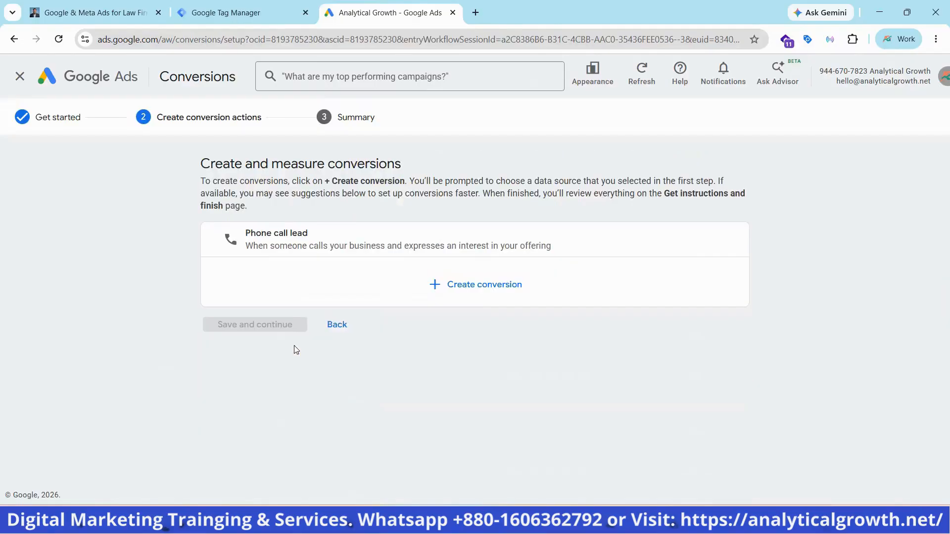
left_click(468, 291)
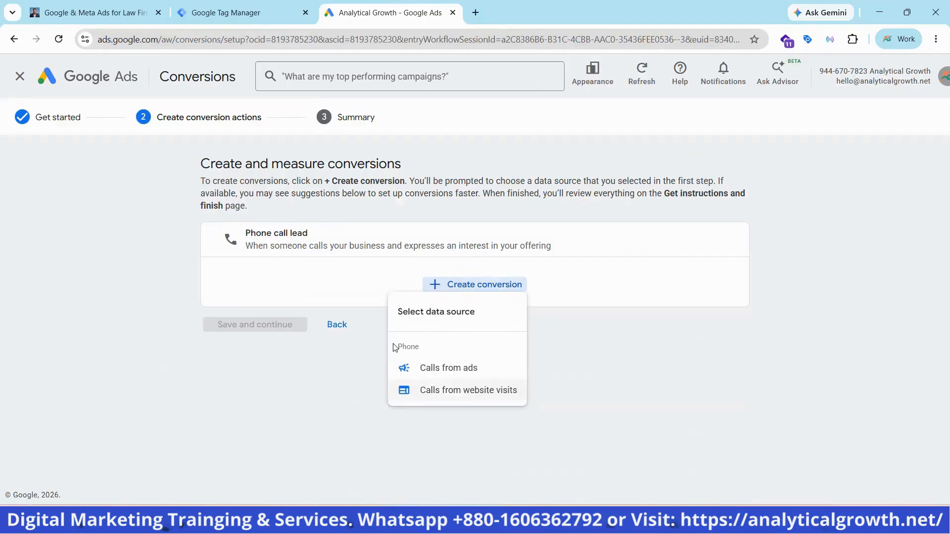
key("Return")
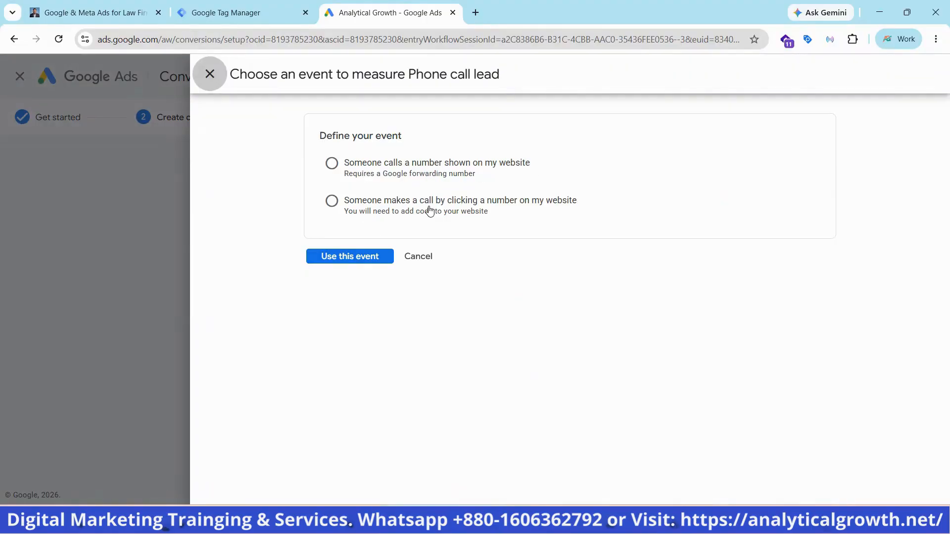
left_click(330, 165)
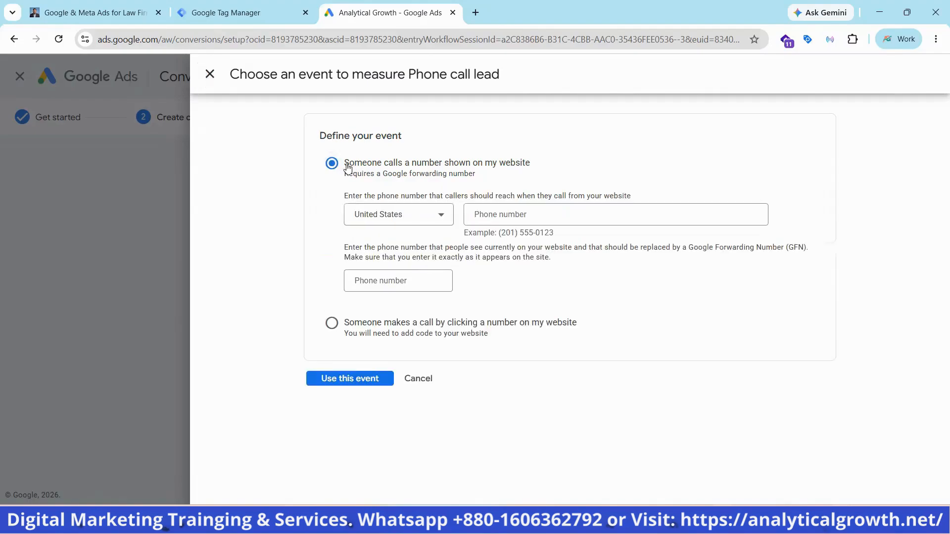
left_click(407, 221)
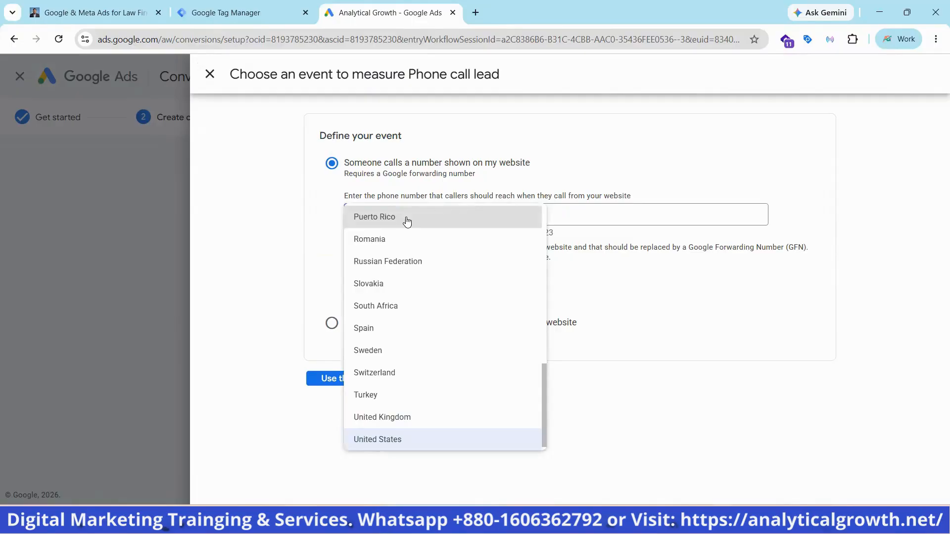
scroll(393, 255, "up", 5)
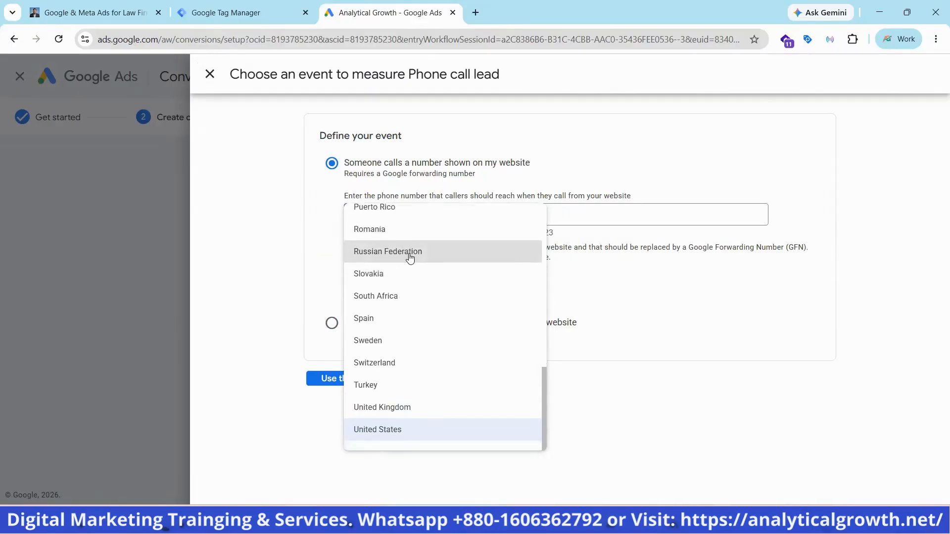
scroll(410, 258, "up", 2)
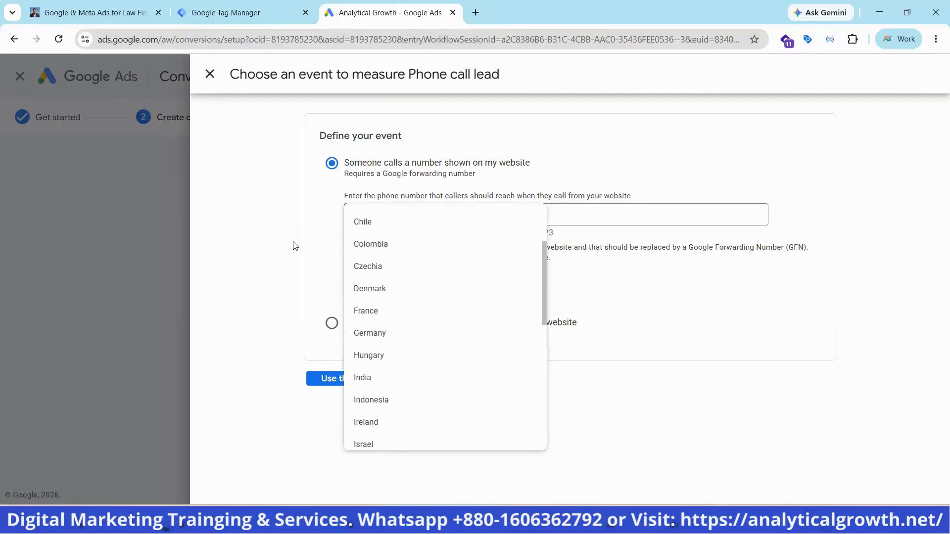
left_click(329, 242)
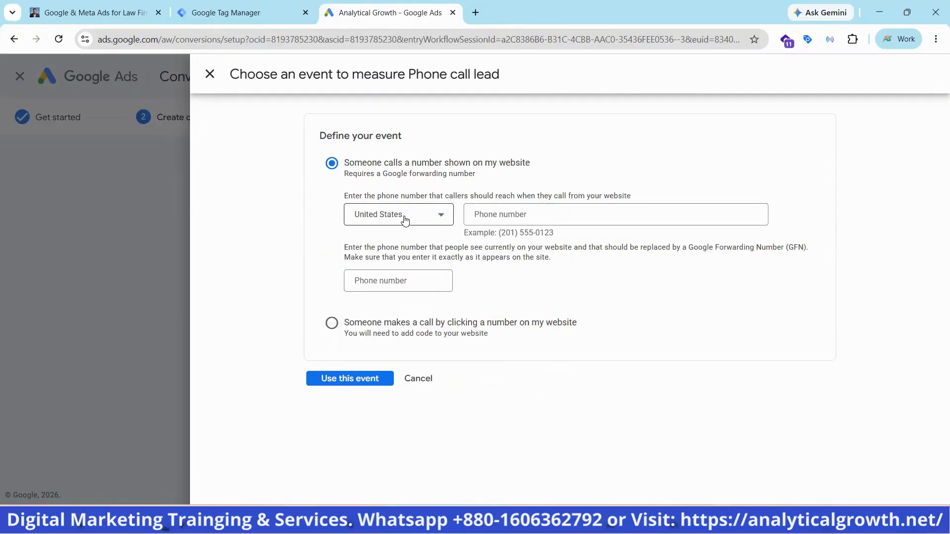
Copy the phone number without its country code from the website header and paste it as the United States number callers should reach
left_click(533, 213)
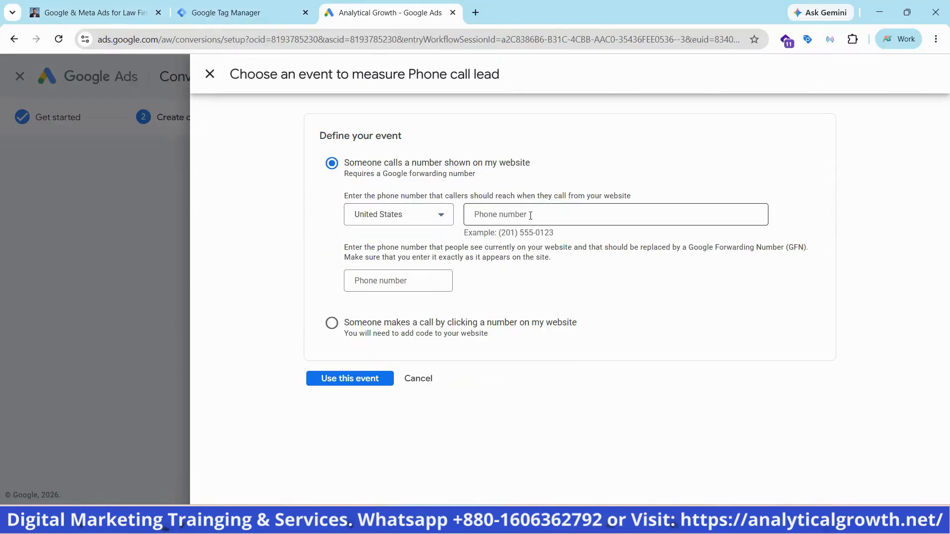
left_click(119, 4)
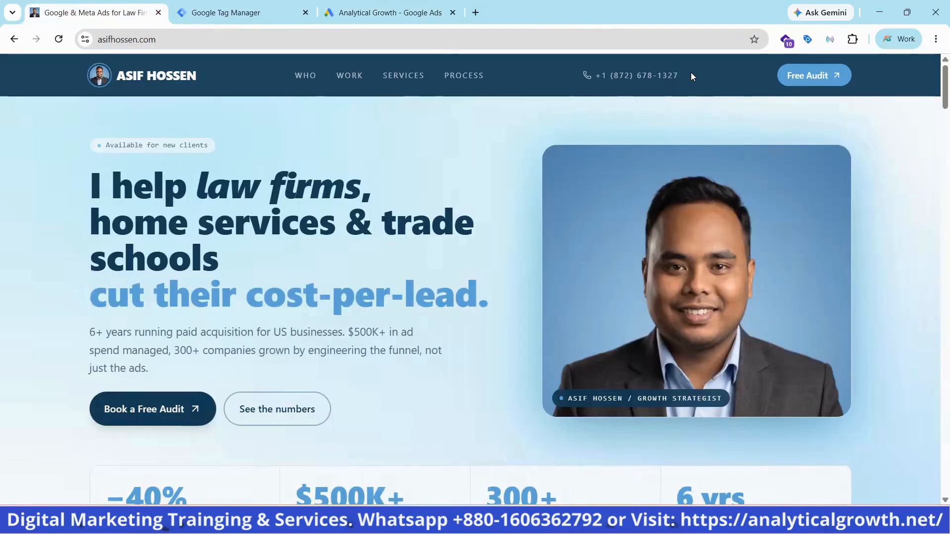
left_click(362, 13)
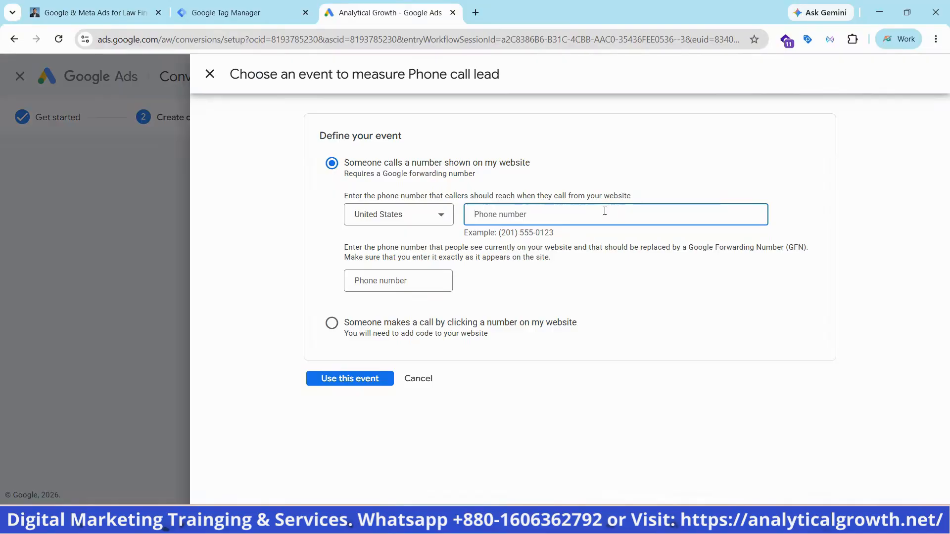
left_click(91, 12)
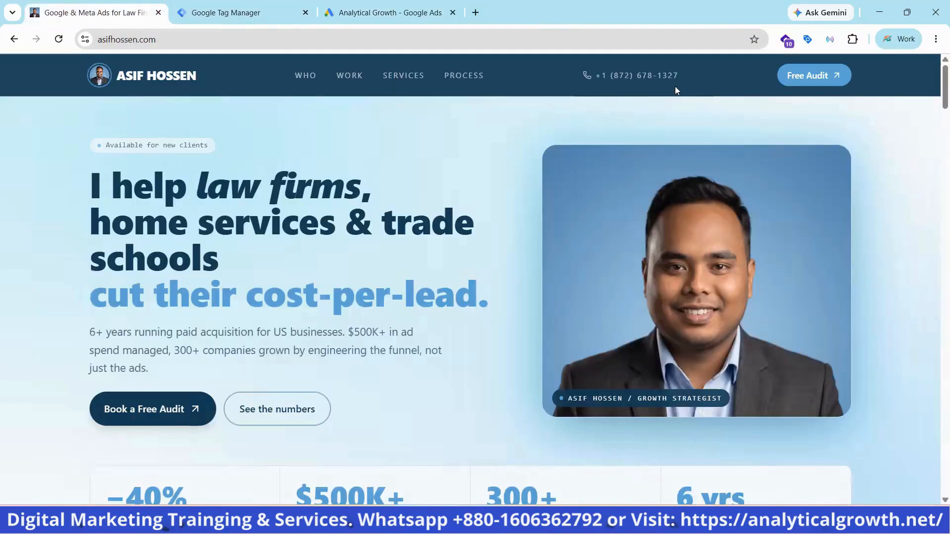
left_click_drag(687, 75, 612, 77)
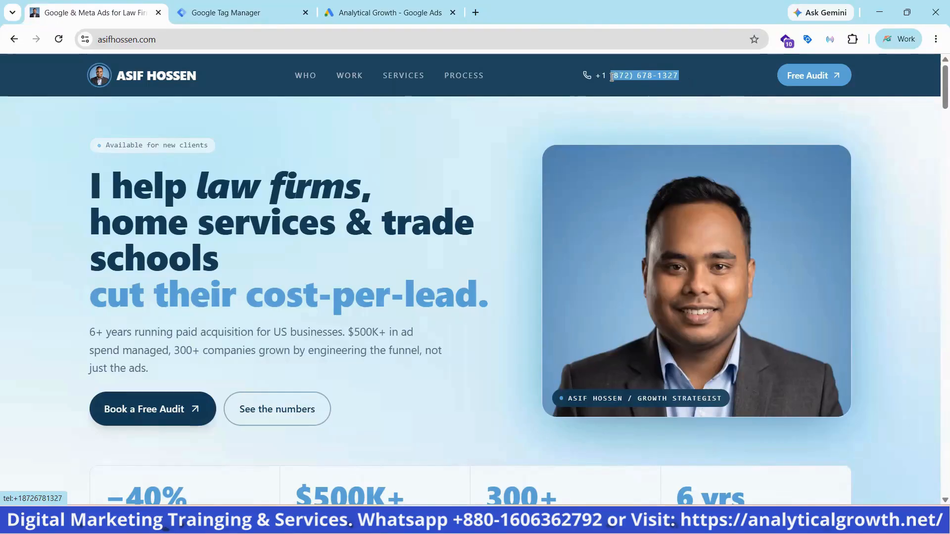
right_click(619, 80)
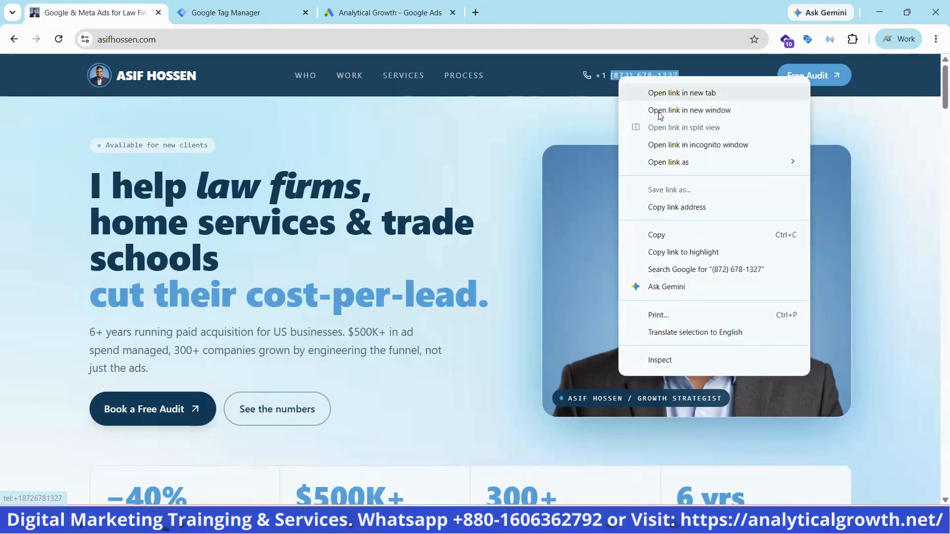
left_click(662, 239)
left_click(389, 13)
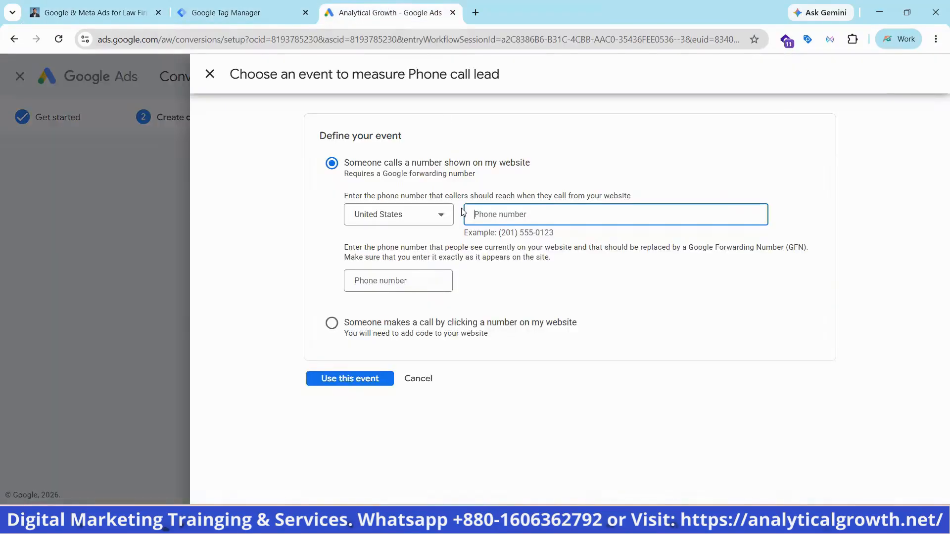
key("ctrl+v")
Paste the same phone number as the displayed website number that the Google forwarding number replaces, and use this event
left_click(414, 279)
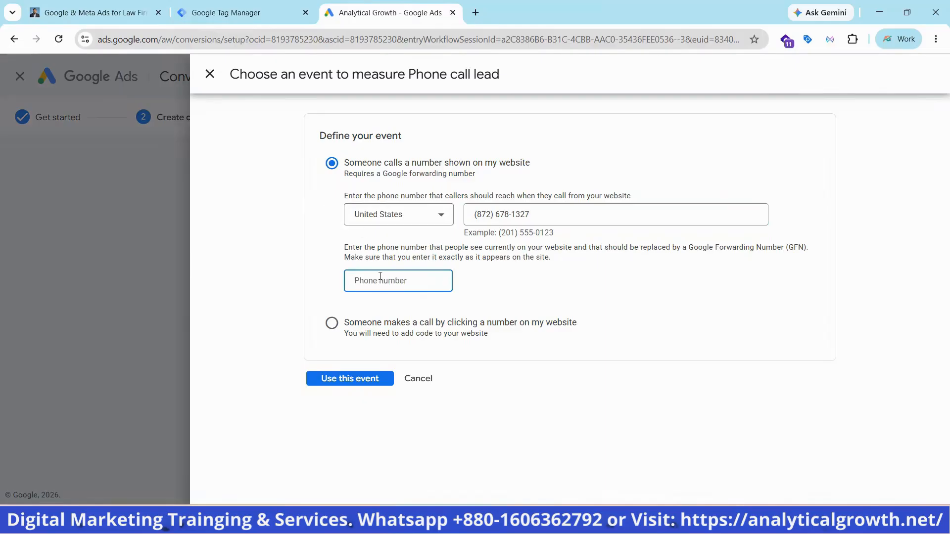
left_click(123, 7)
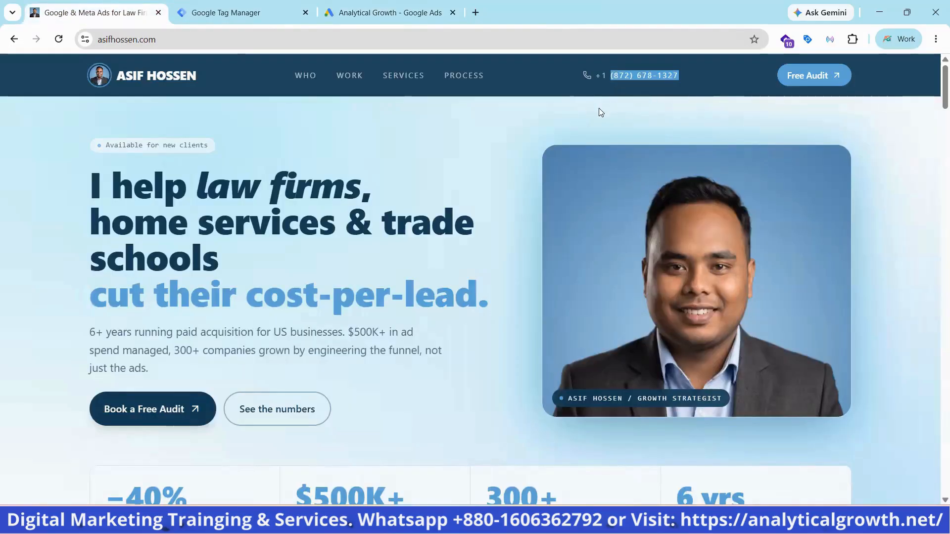
left_click(389, 10)
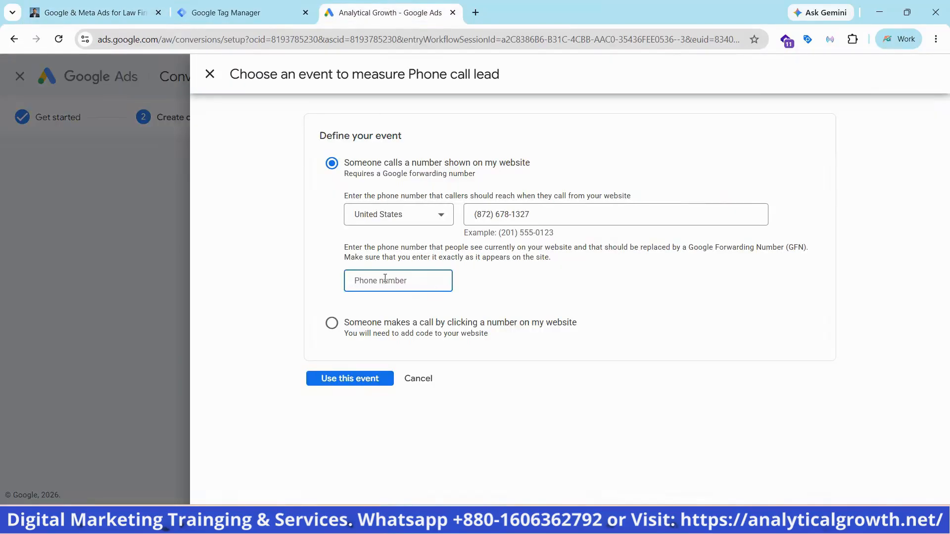
key("ctrl+v")
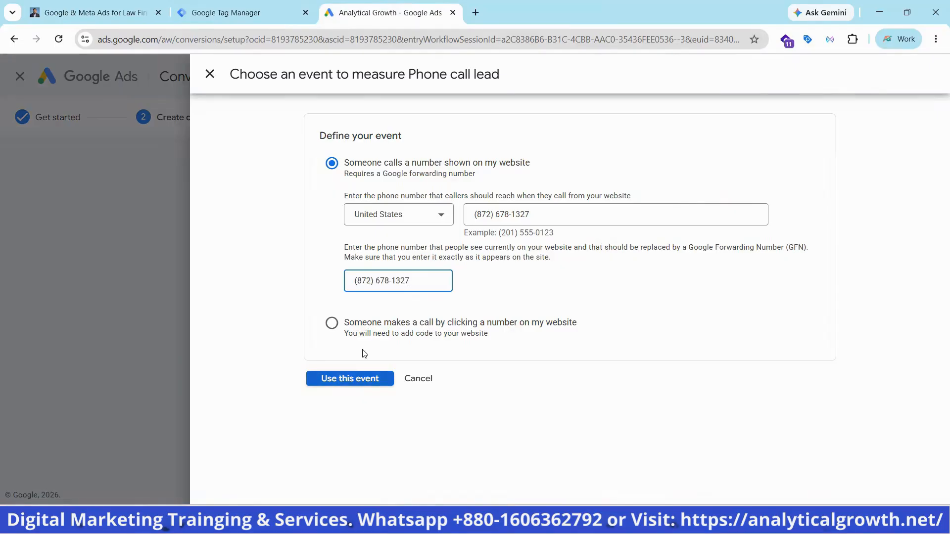
left_click(363, 377)
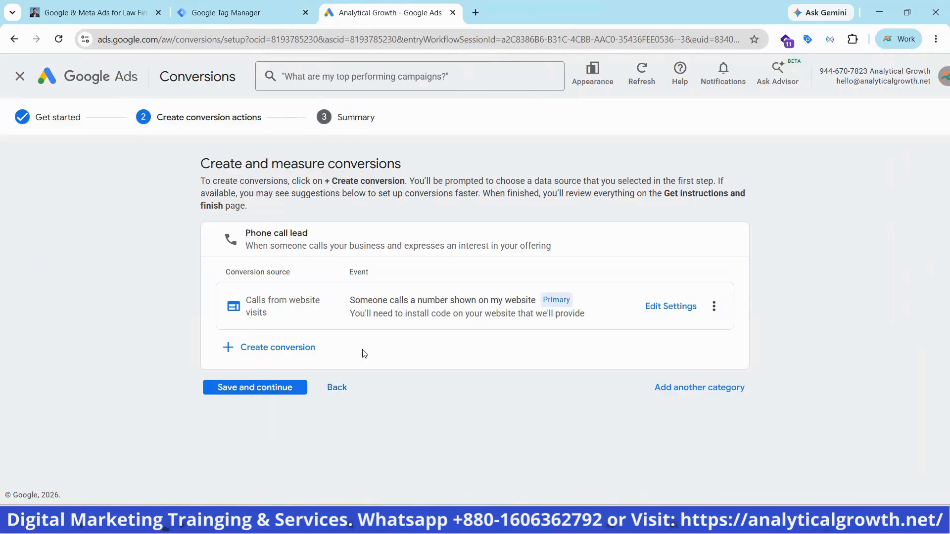
In the call event's settings, replace "Call" in the conversion name with "Calls From Website Conversion", keeping the phone number in parentheses
left_click(683, 305)
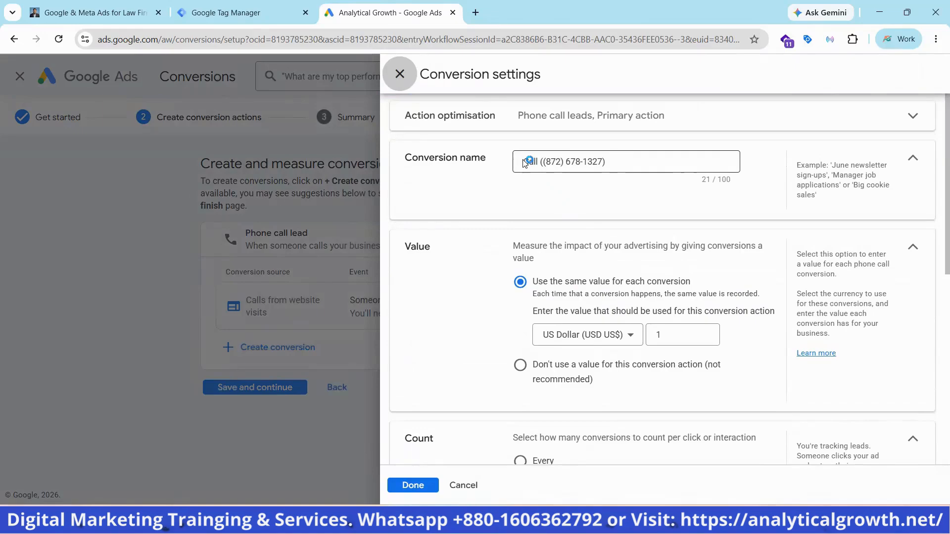
left_click(525, 163)
left_click(533, 169)
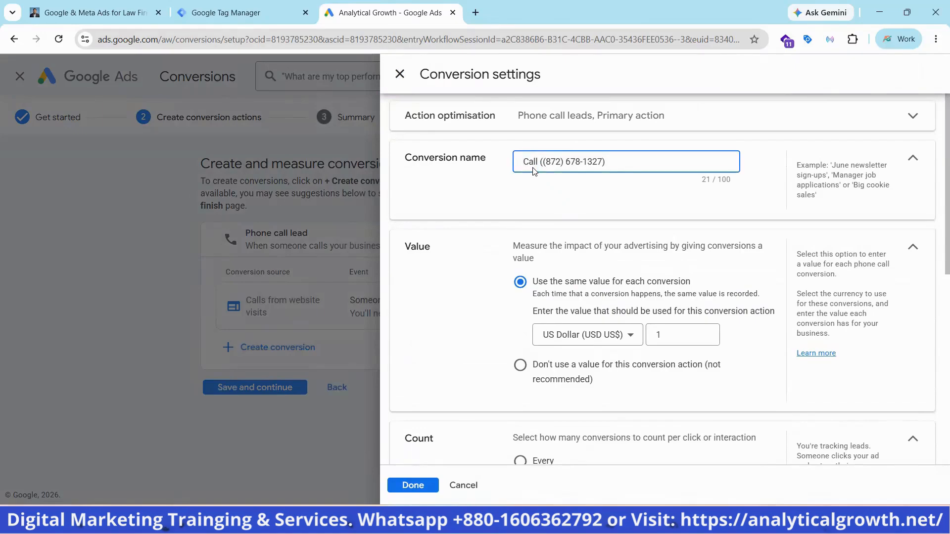
type("Calls")
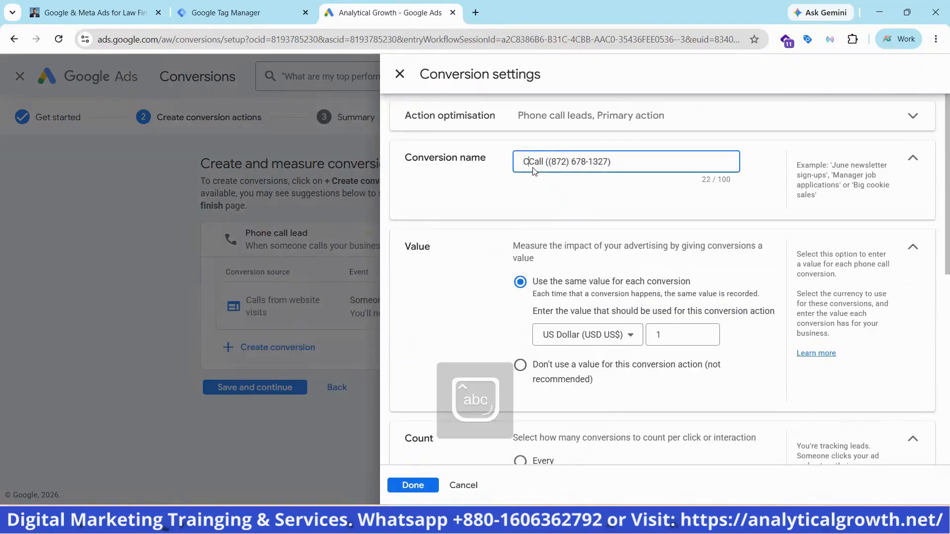
type(" From ")
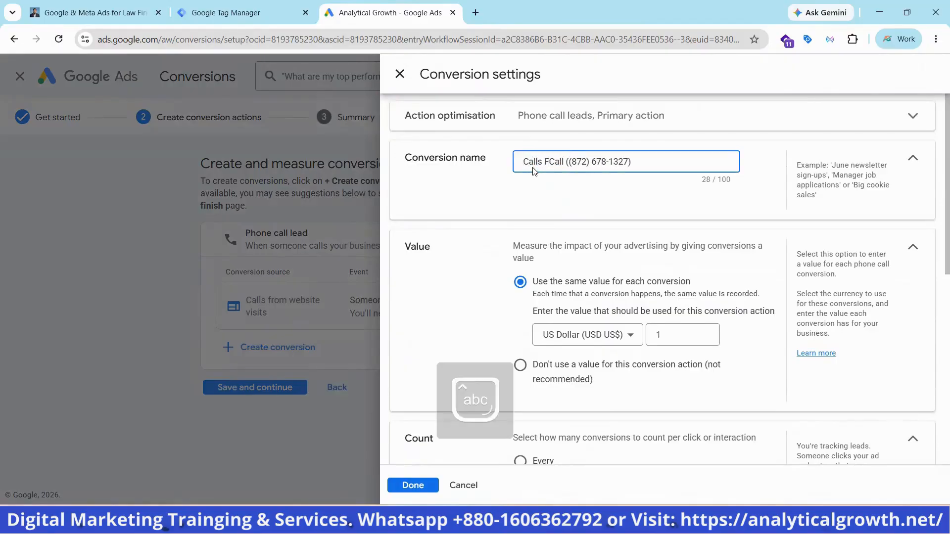
type("Website ")
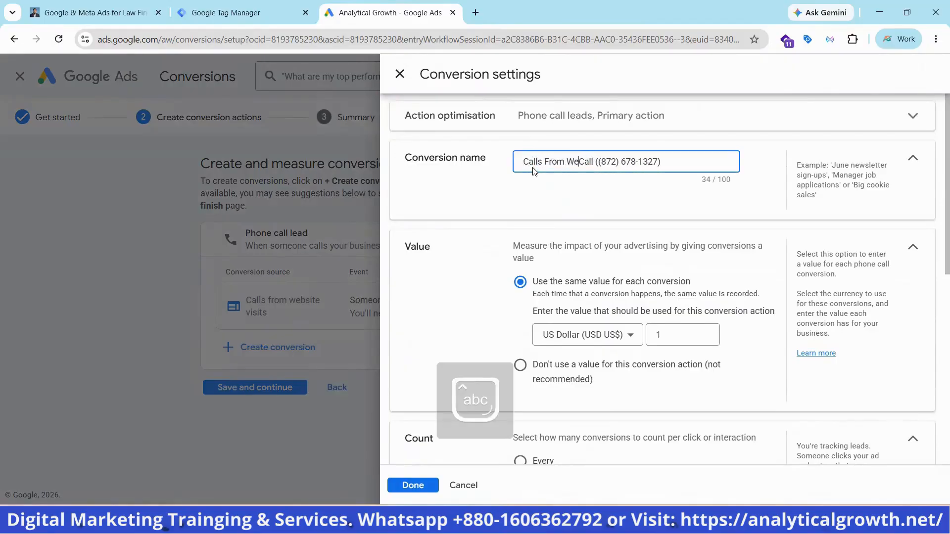
type("Convers")
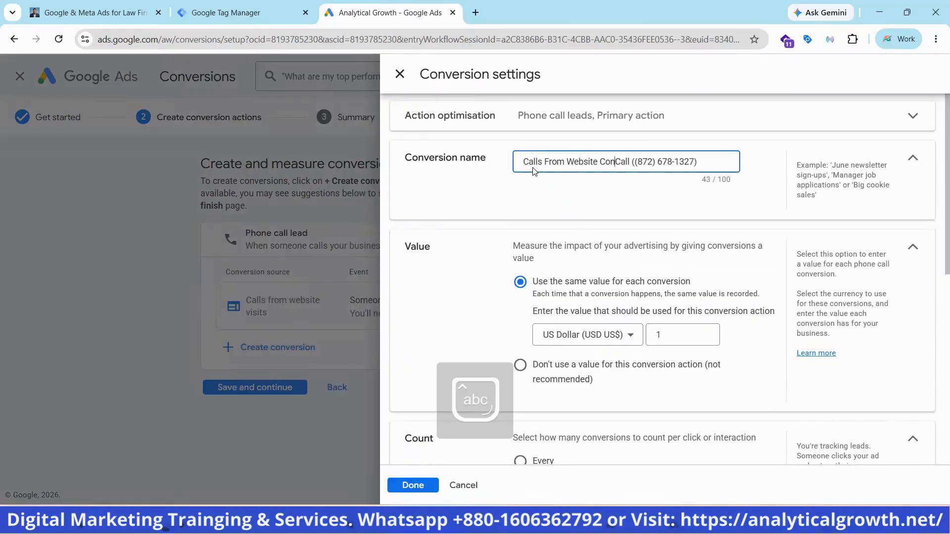
type("ion")
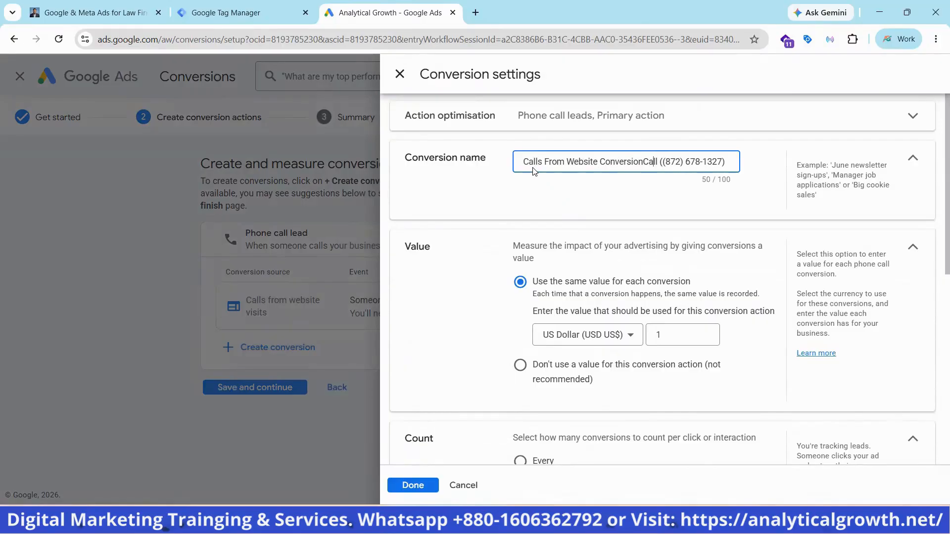
key("BackSpace")
key("BackSpace")
key("BackSpace")
key("BackSpace")
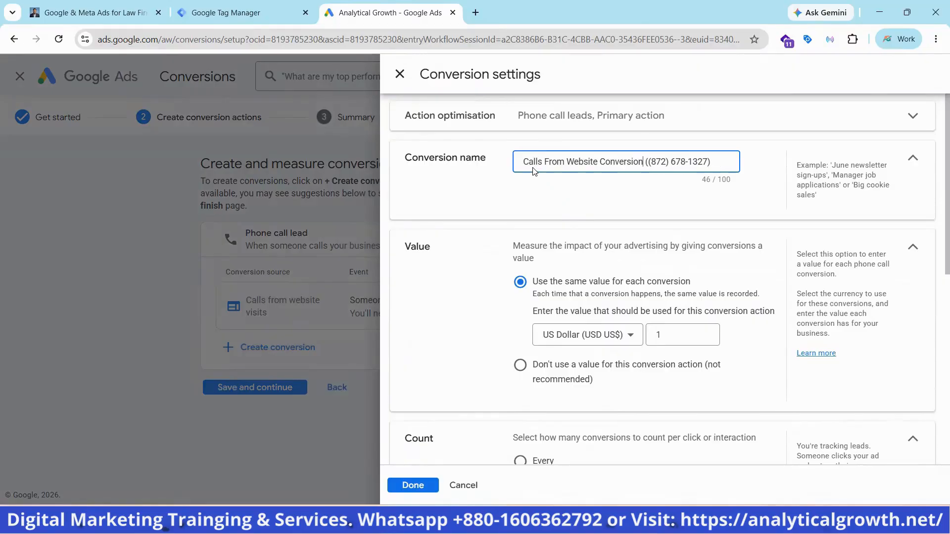
Review the value, count, phone numbers and call length, keep the 60-second minimum call length, and accept the conversion settings
scroll(534, 171, "down", 3)
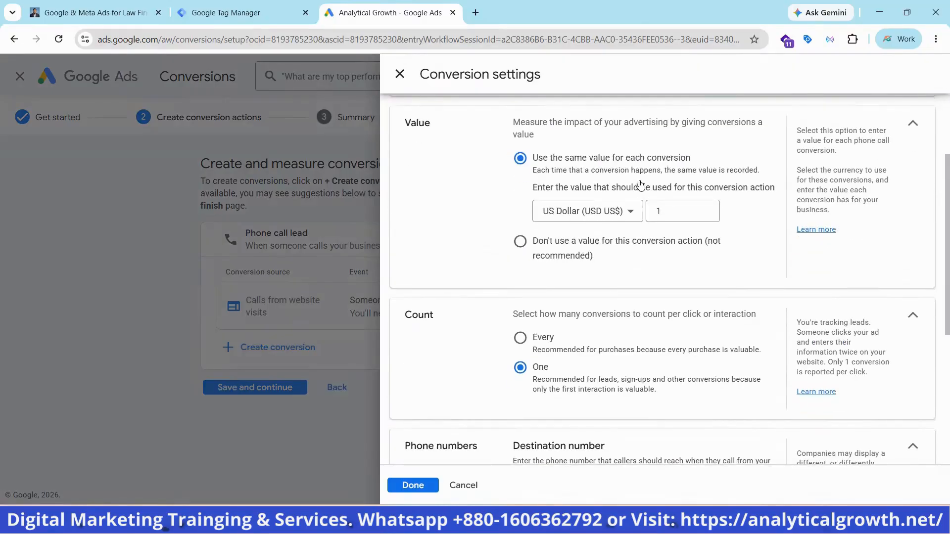
scroll(641, 185, "down", 3)
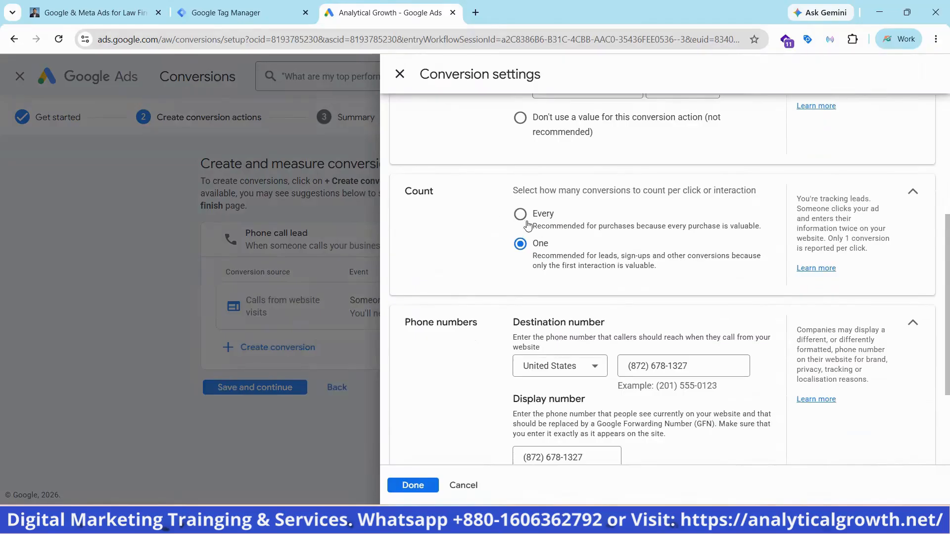
scroll(567, 243, "down", 1)
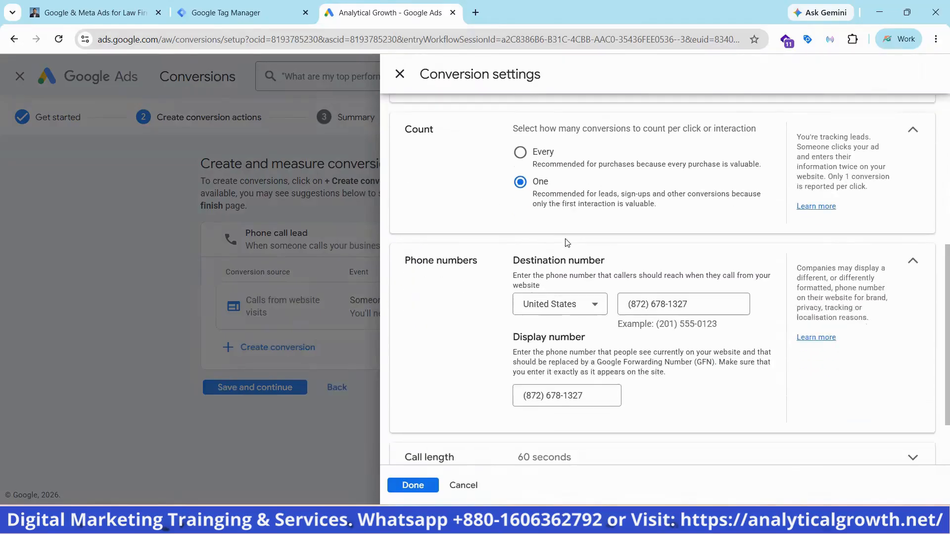
scroll(614, 213, "down", 1)
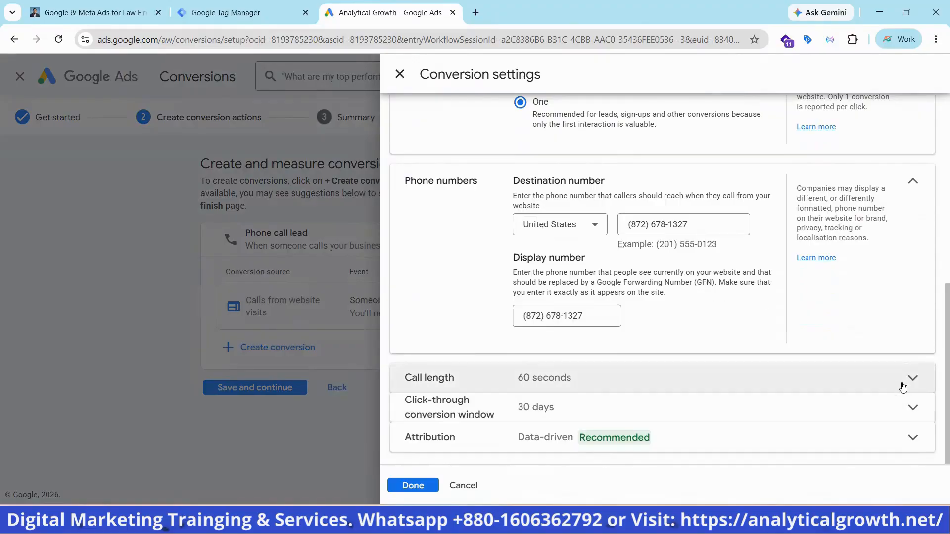
left_click(878, 392)
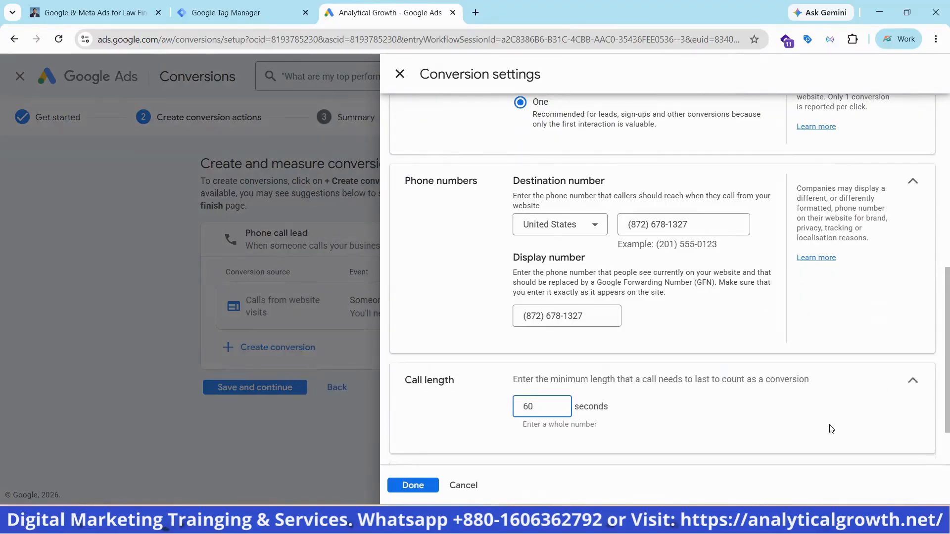
scroll(721, 343, "down", 1)
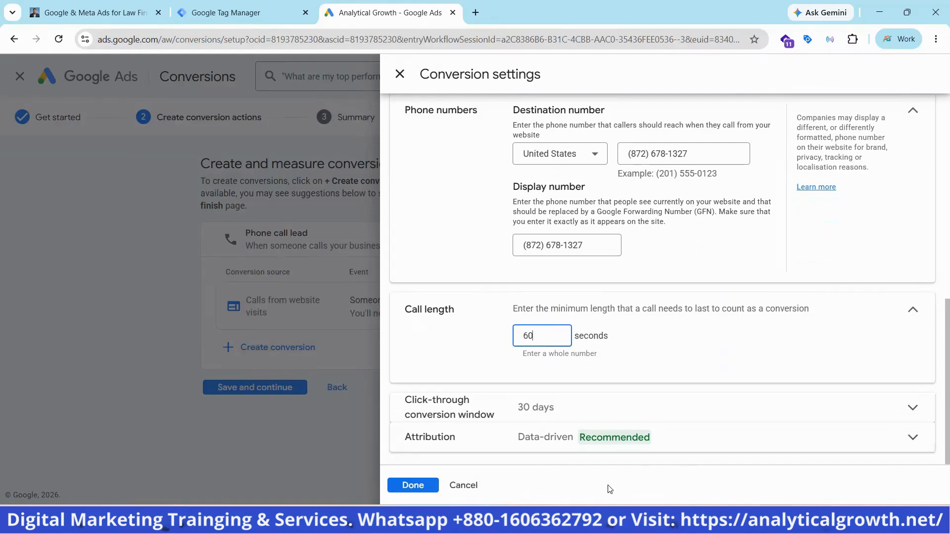
left_click(414, 486)
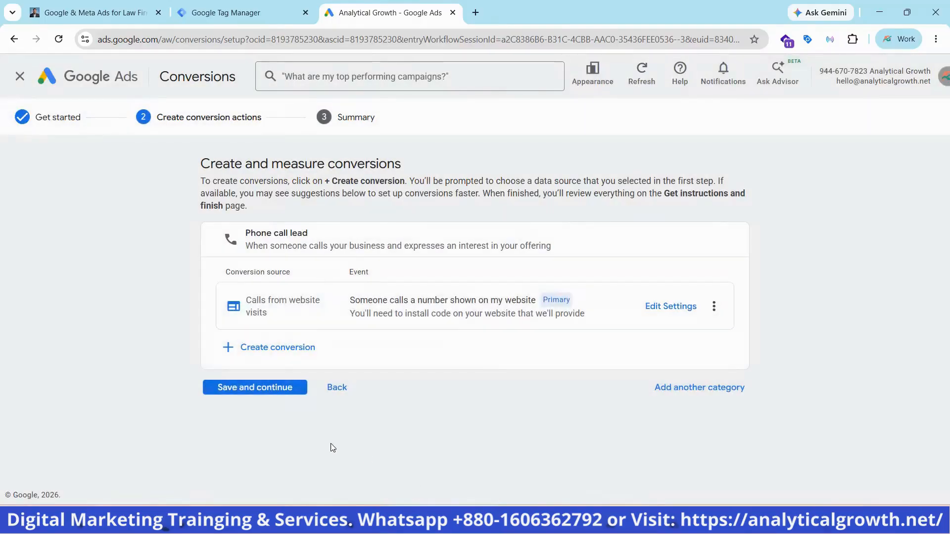
Save the phone call lead conversion and finish the conversion setup without setting up the Google tag
left_click(246, 387)
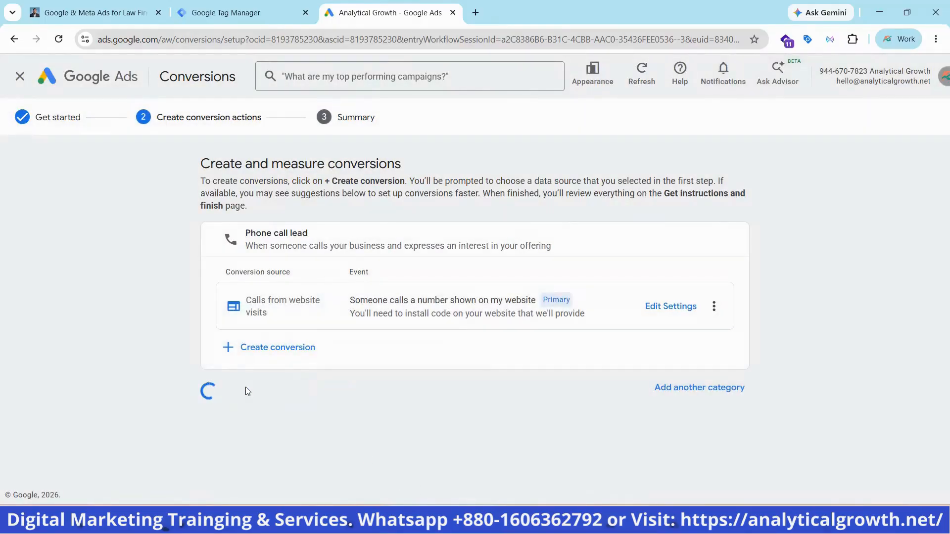
scroll(312, 306, "down", 3)
scroll(314, 309, "down", 1)
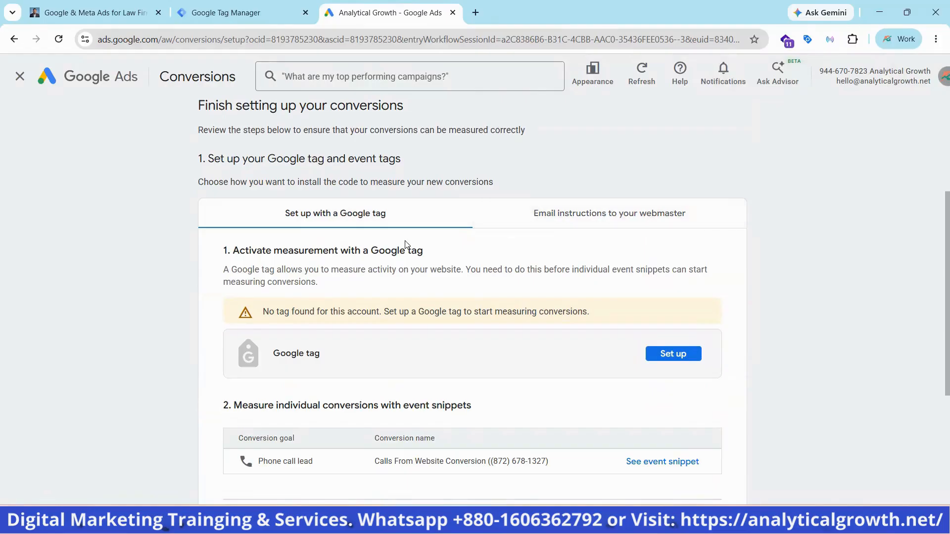
scroll(503, 224, "down", 4)
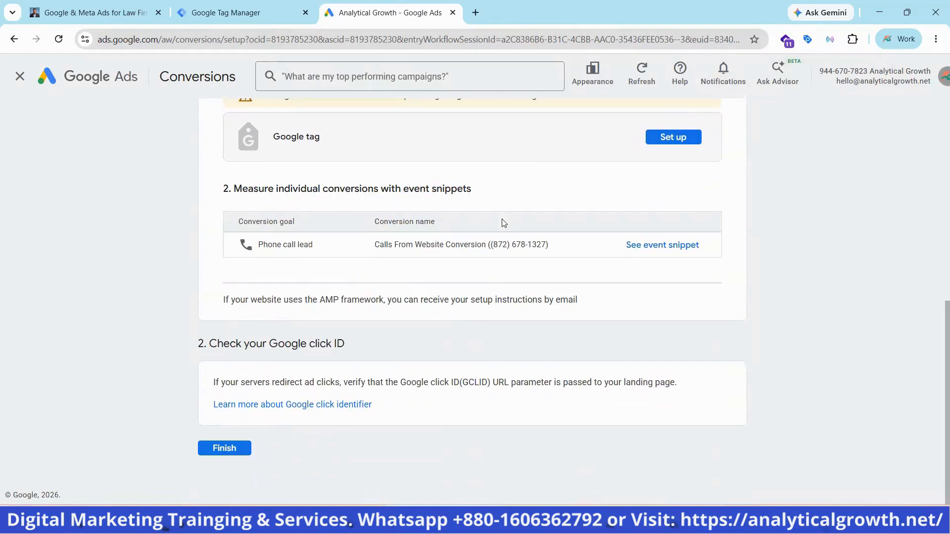
left_click(225, 449)
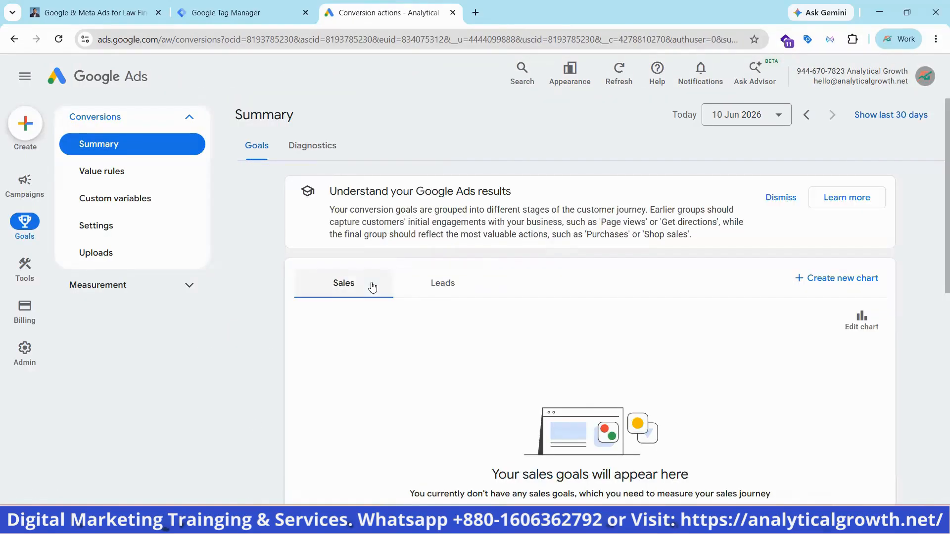
Expand the Phone call lead goal in the conversions summary and open the details of the website calls conversion
scroll(371, 286, "down", 9)
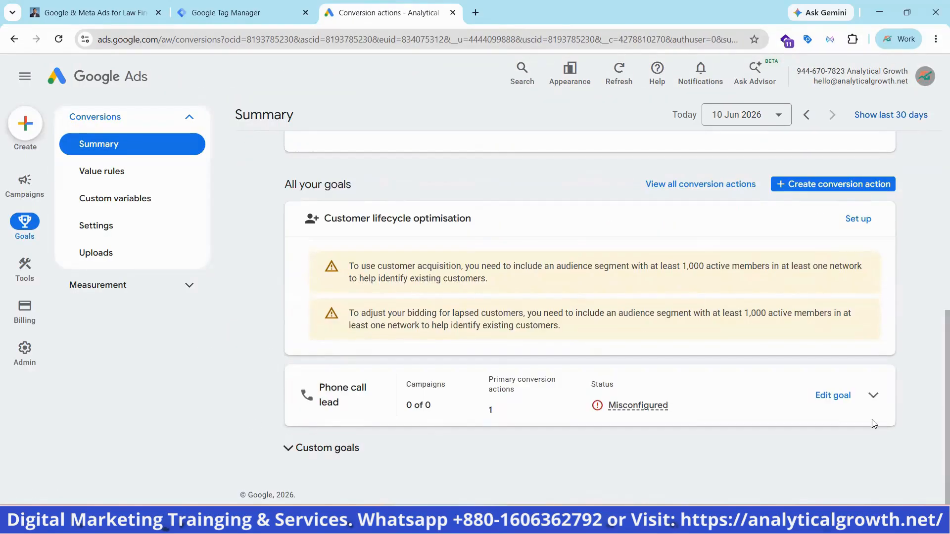
left_click(873, 395)
scroll(346, 421, "down", 3)
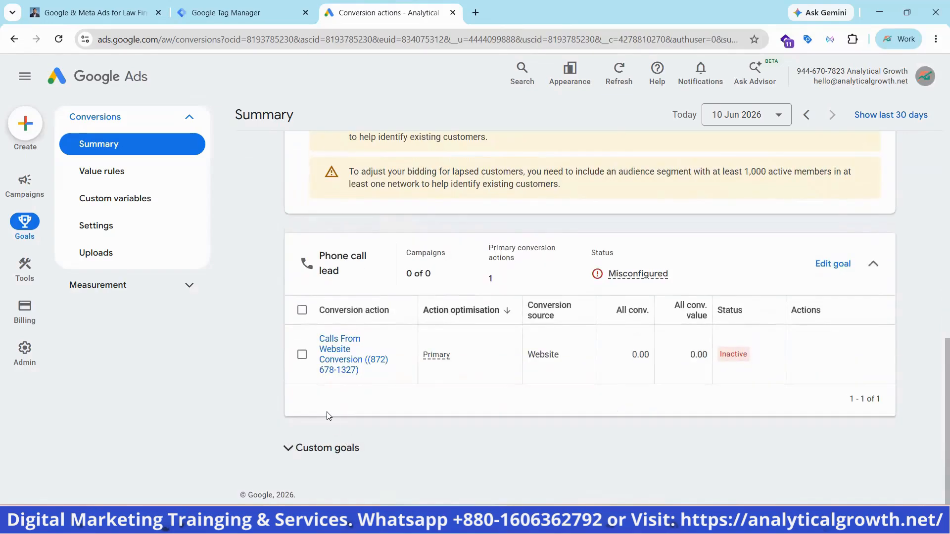
left_click(327, 411)
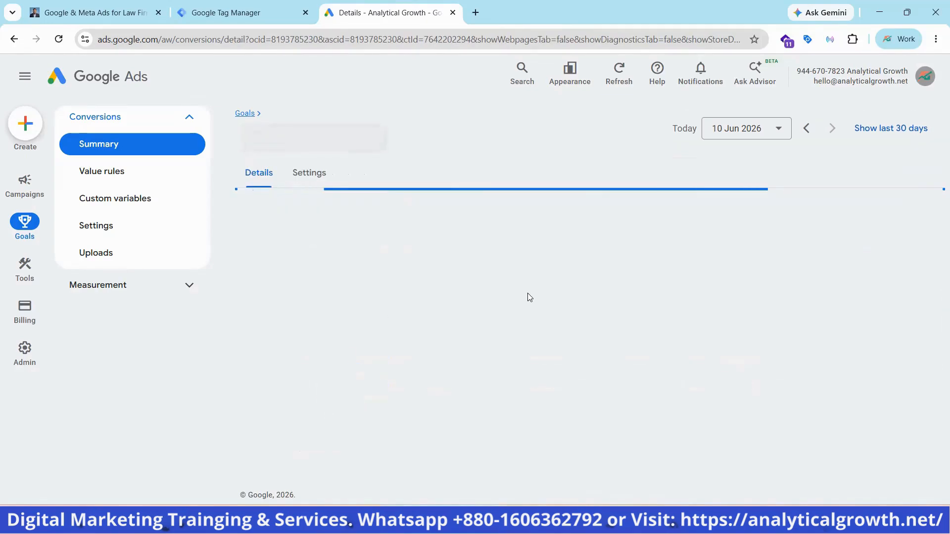
Expand the conversion's tag setup and choose to install the tag yourself
scroll(786, 320, "down", 3)
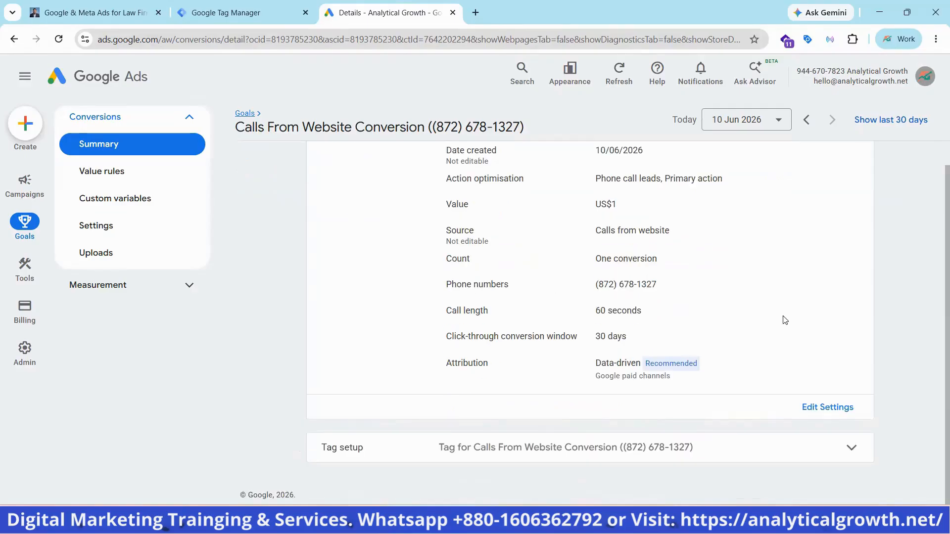
left_click(841, 448)
scroll(840, 445, "down", 1)
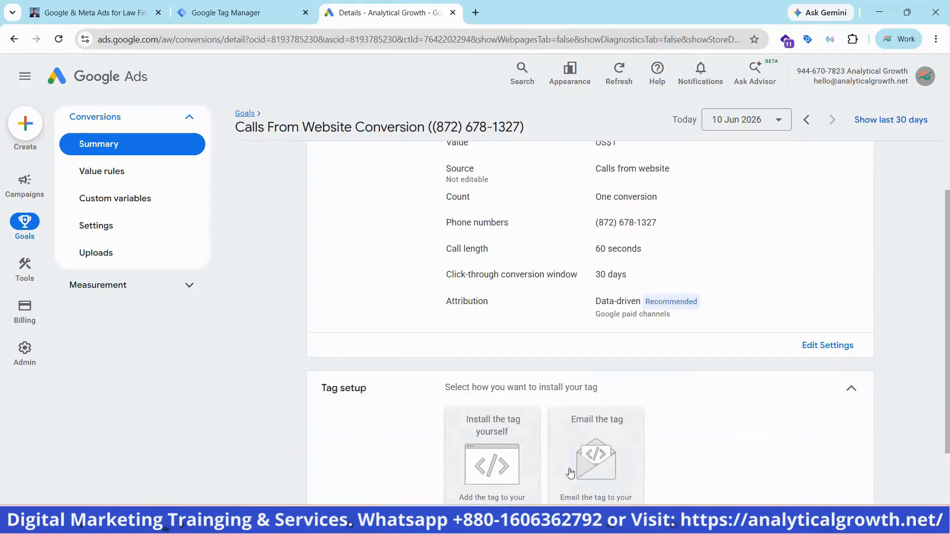
scroll(714, 447, "down", 2)
scroll(685, 445, "up", 1)
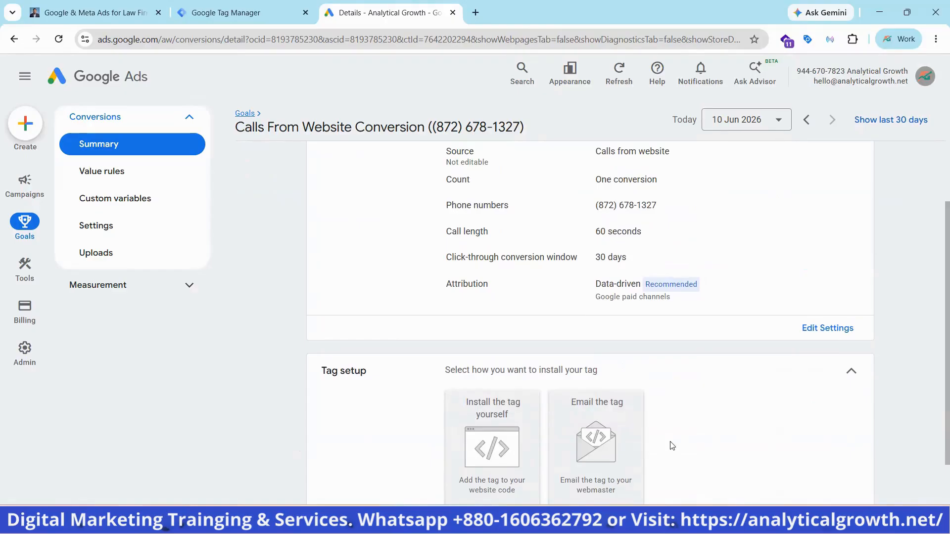
left_click(496, 457)
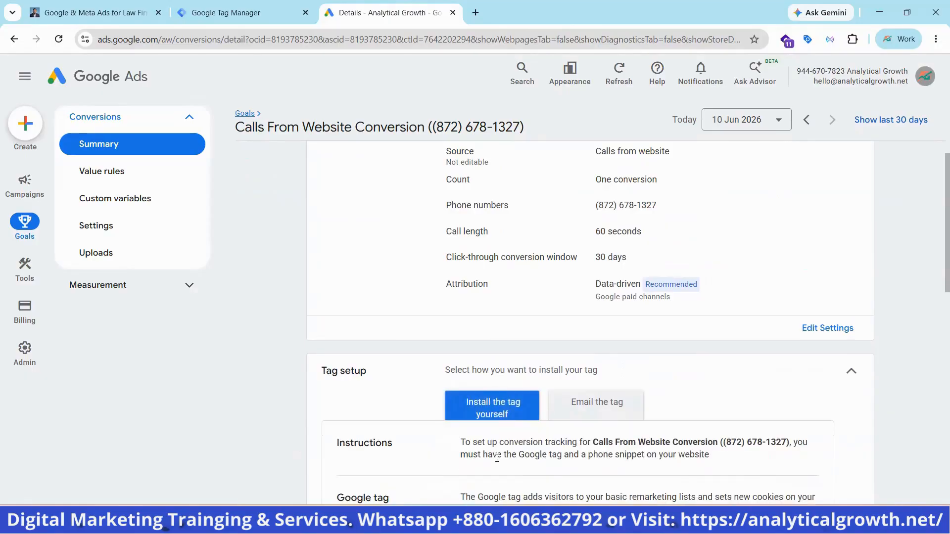
Examine the tag installation instructions, the Google tag code and the phone snippet for the website calls conversion
scroll(496, 459, "up", 3)
scroll(496, 462, "down", 4)
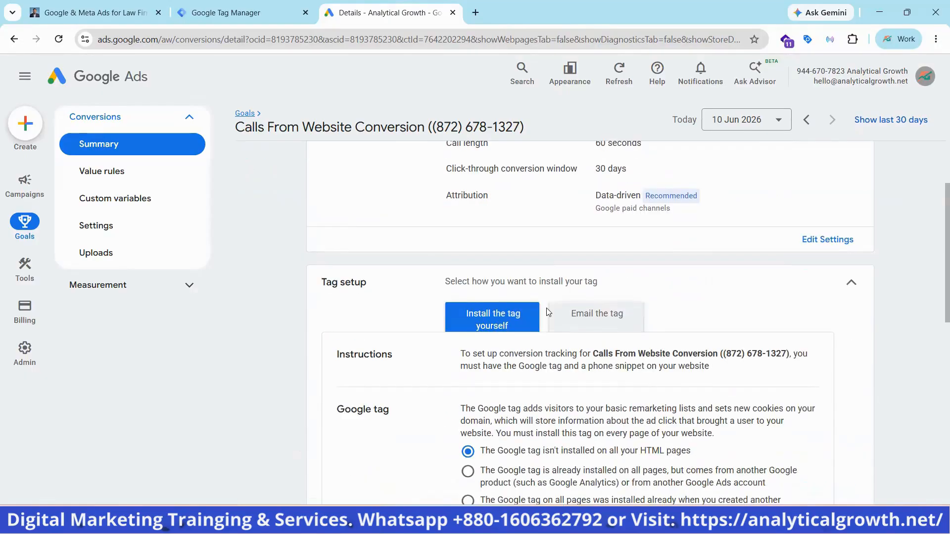
scroll(639, 307, "down", 6)
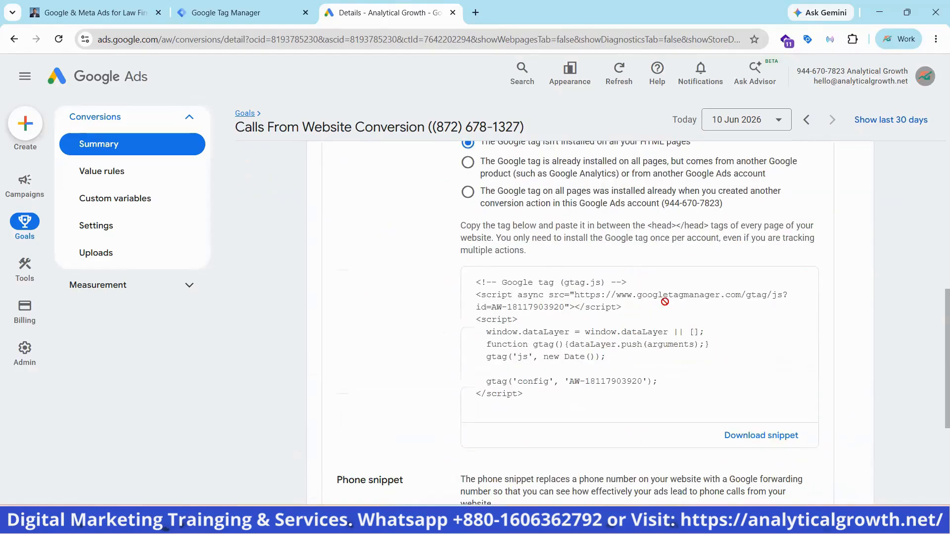
scroll(554, 304, "up", 1)
scroll(551, 305, "down", 2)
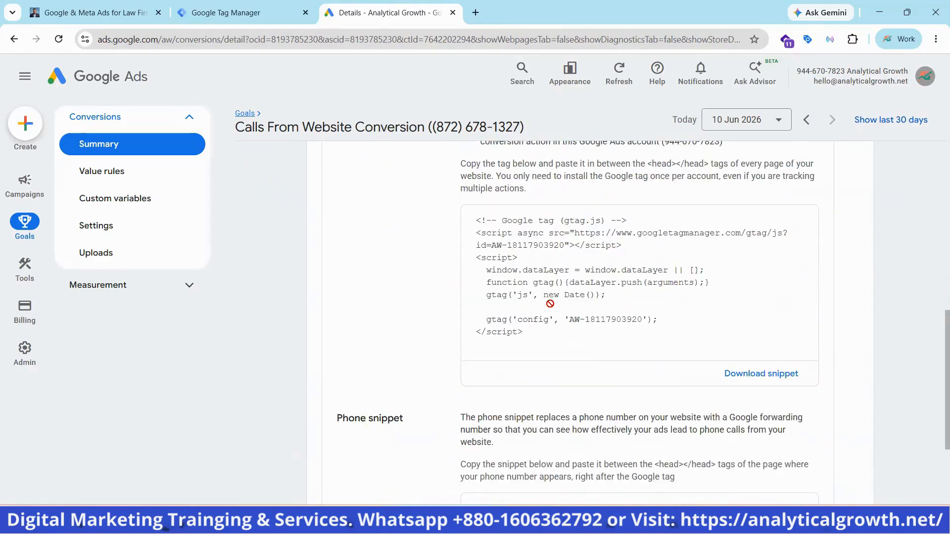
scroll(601, 297, "down", 1)
scroll(501, 291, "down", 2)
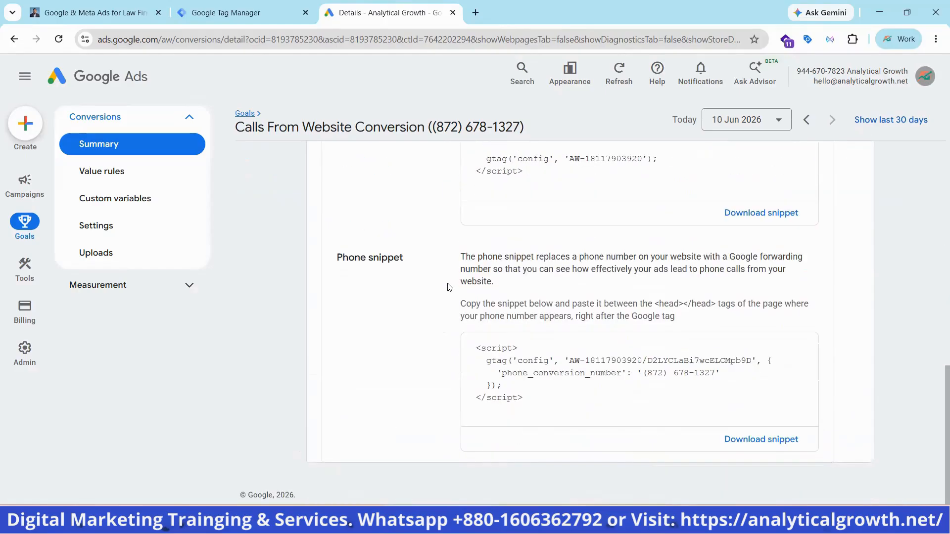
Examine the conversion ID and conversion label inside the phone snippet's code
left_click(572, 351)
left_click(573, 351)
double_click(573, 351)
left_click_drag(585, 361, 751, 360)
left_click(643, 362)
left_click(751, 361)
Switch to Google Tag Manager and create a new tag named "Calls From Website Conversion"
left_click(243, 12)
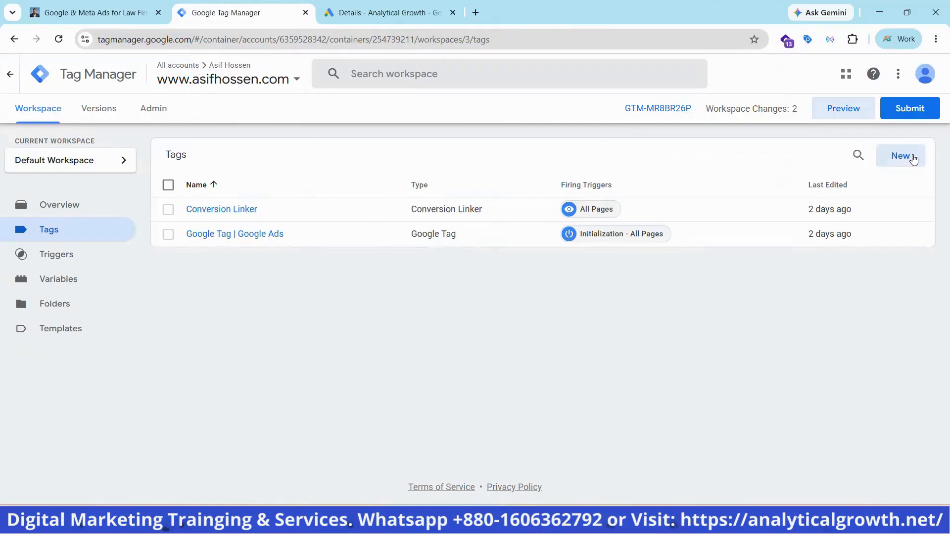
left_click(901, 156)
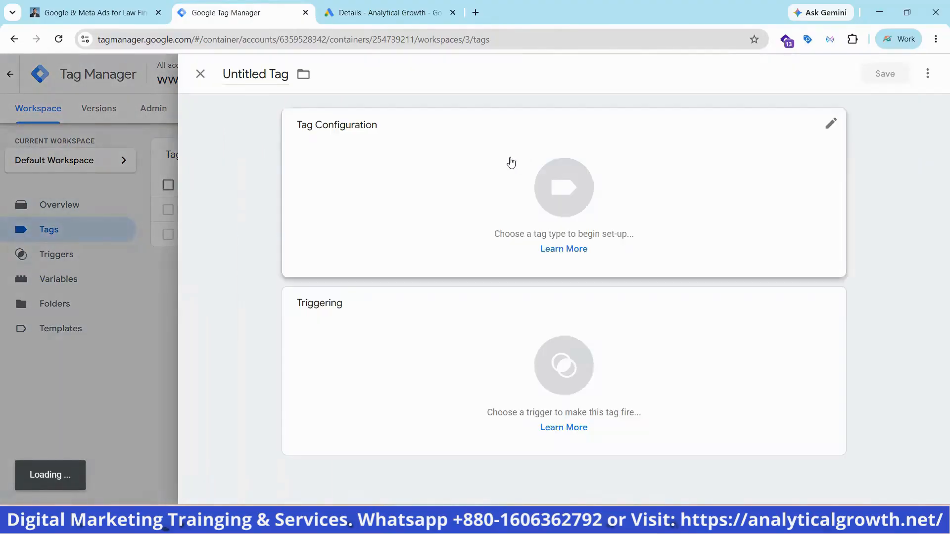
left_click(260, 80)
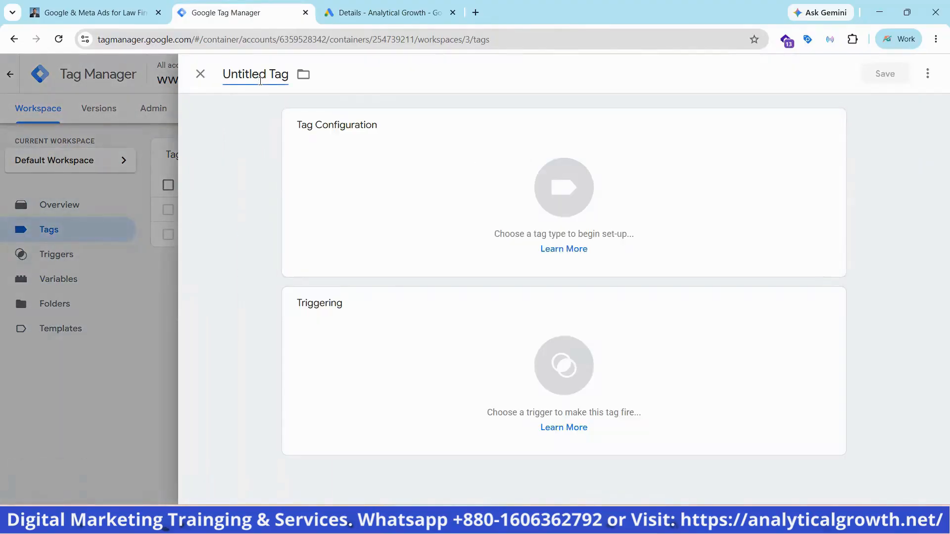
key("ctrl+a")
key("BackSpace")
key("Caps_Lock")
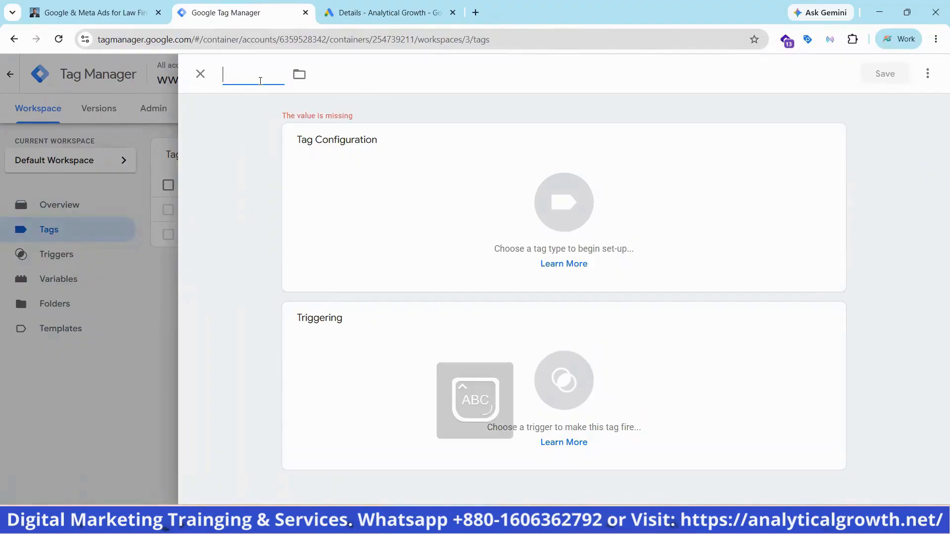
type("C")
key("Caps_Lock")
type("all")
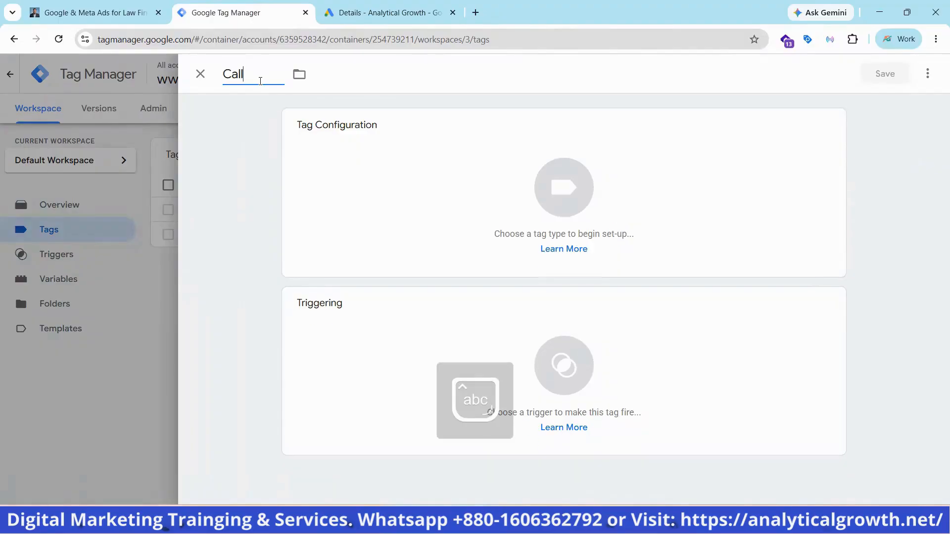
type("s")
key("Caps_Lock")
type("F")
key("Caps_Lock")
type("rom")
key("Caps_Lock")
type("W")
key("Caps_Lock")
type("ebsite")
key("Caps_Lock")
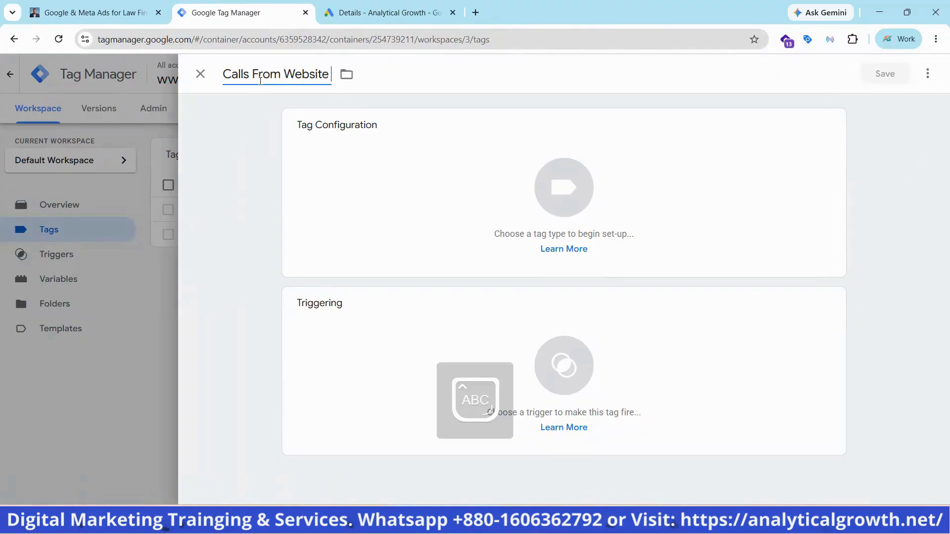
type("C")
key("Caps_Lock")
type("onve")
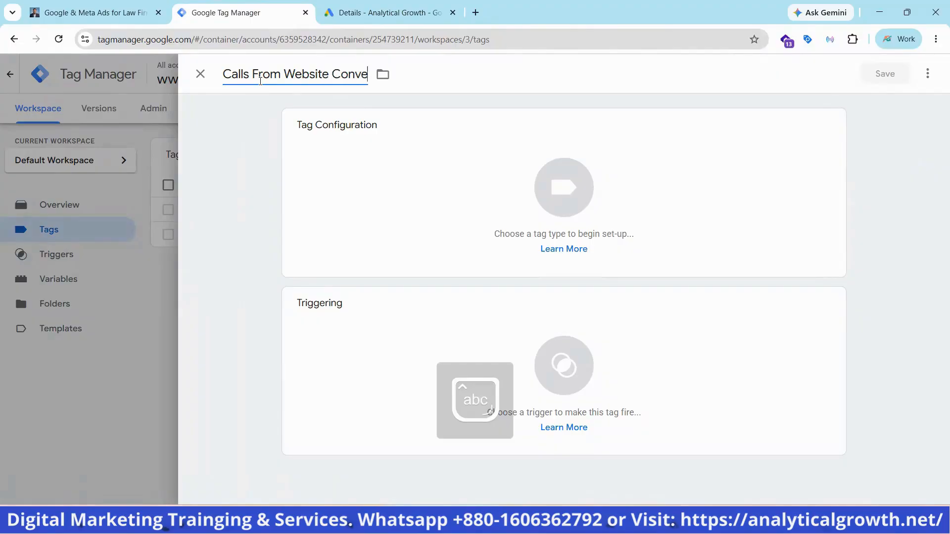
type("rsion")
Set the tag type to Google Ads Calls from Website Conversion
left_click(566, 189)
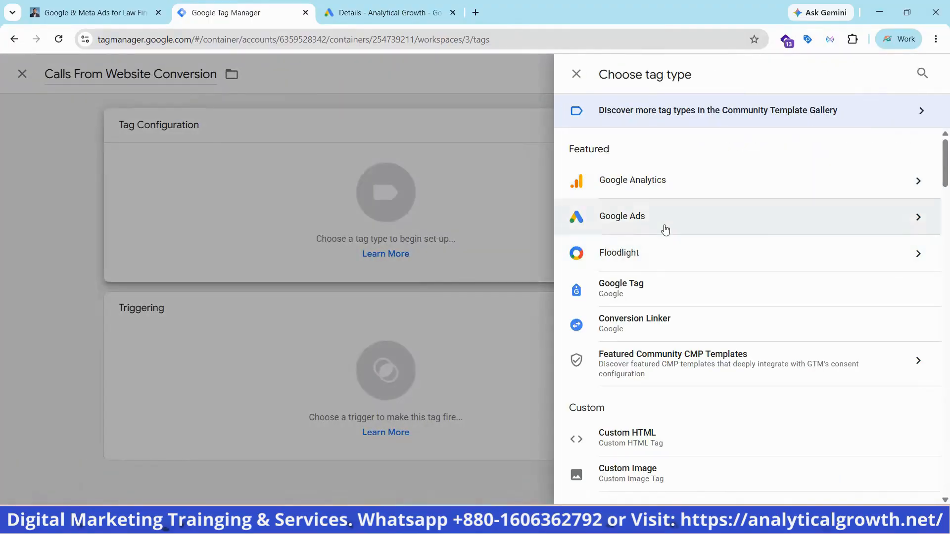
left_click(665, 229)
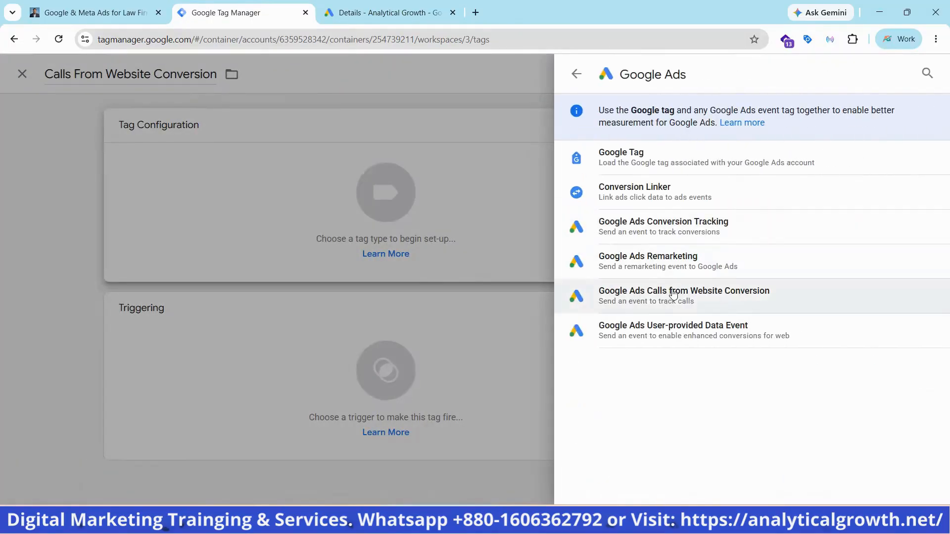
left_click(673, 294)
Copy the phone number without its country code from the website header and paste it as the tag's Displayed Phone Number to Replace
scroll(381, 230, "down", 2)
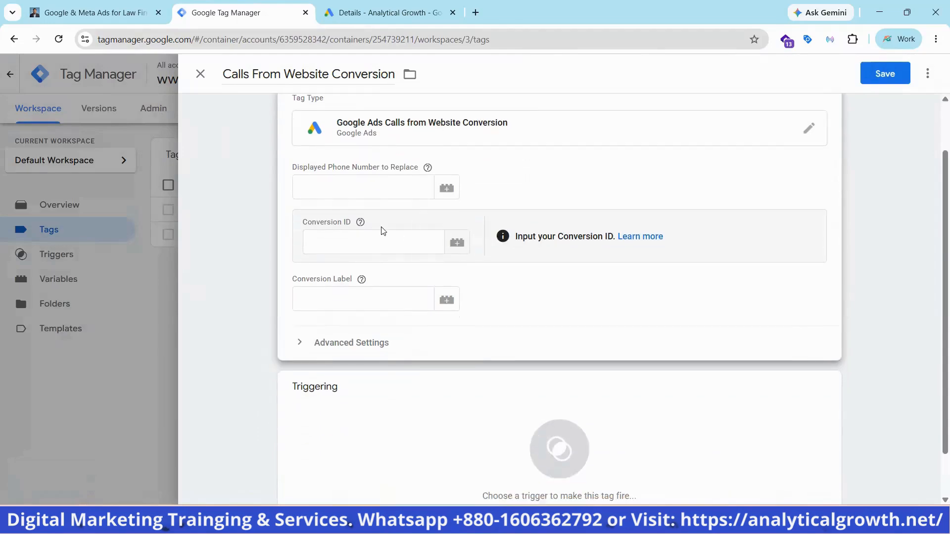
left_click(358, 197)
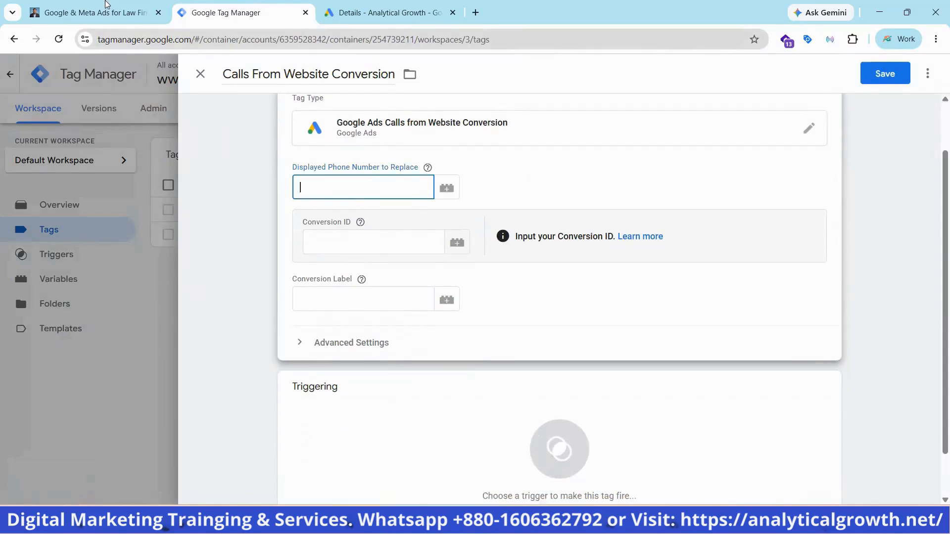
left_click(90, 5)
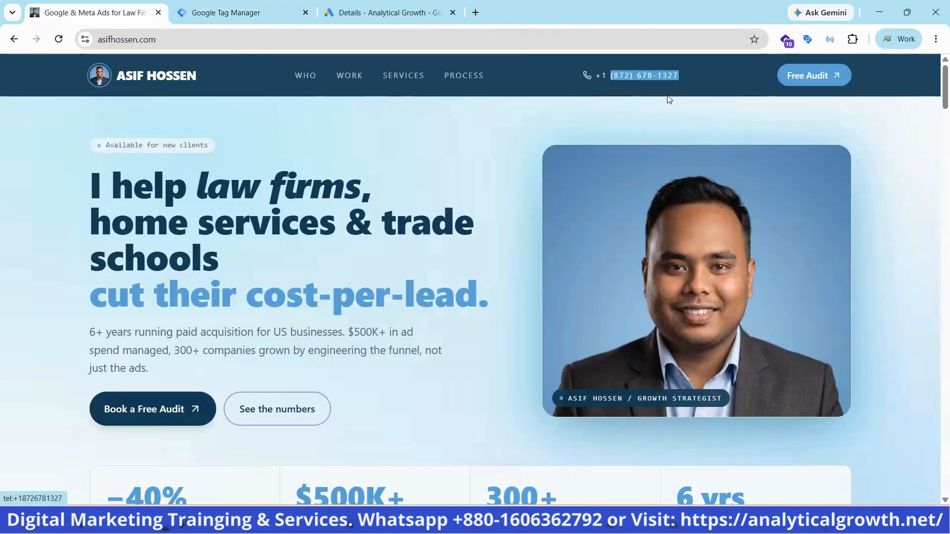
right_click(634, 77)
left_click(672, 237)
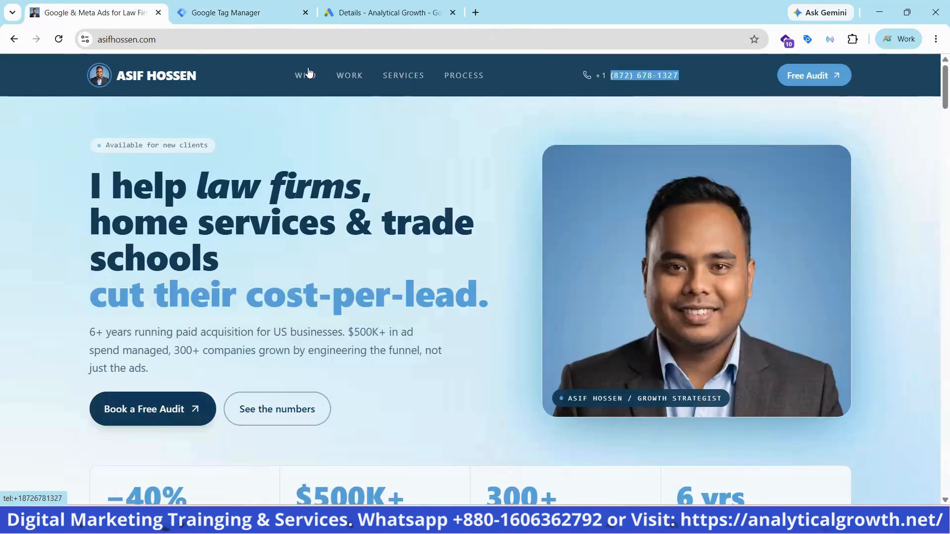
left_click(349, 10)
left_click(249, 10)
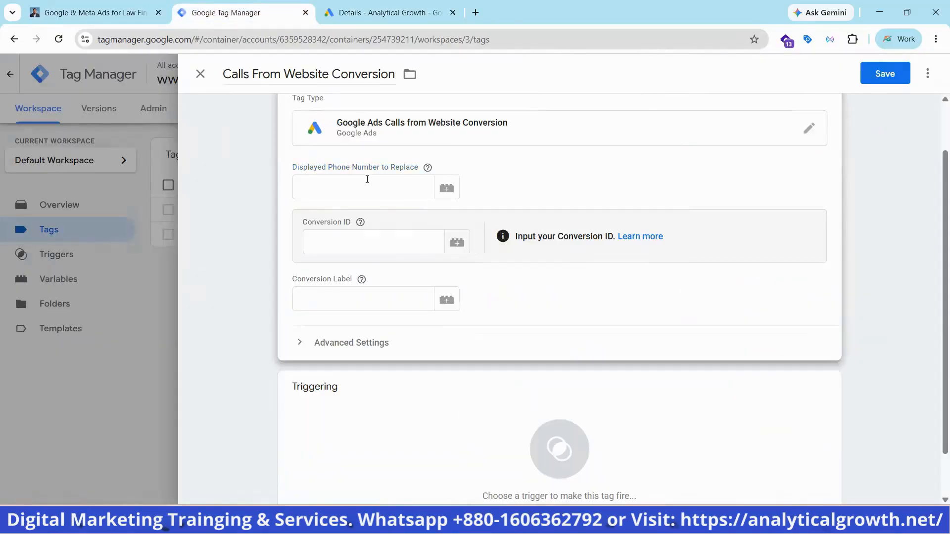
left_click(363, 177)
key("ctrl+v")
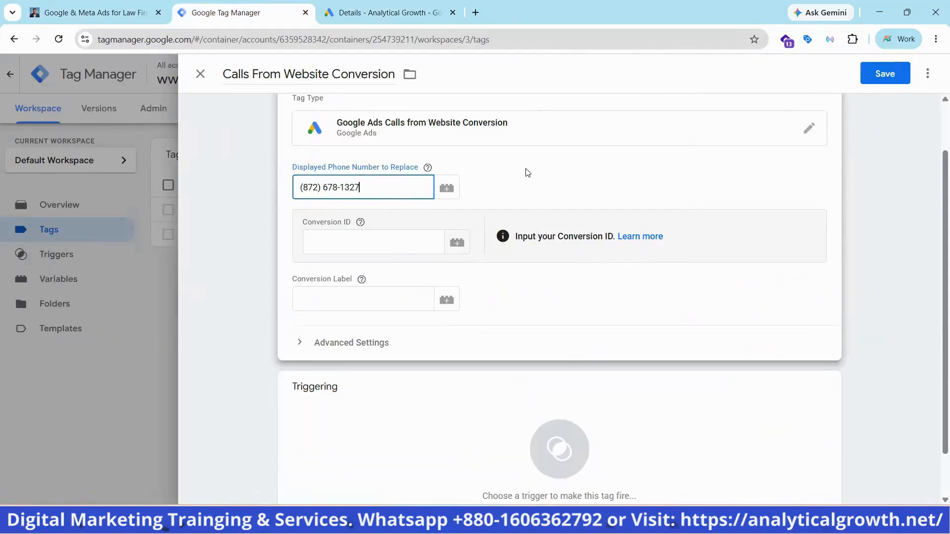
left_click(526, 170)
scroll(445, 218, "up", 2)
mouse_move(429, 234)
scroll(371, 229, "down", 2)
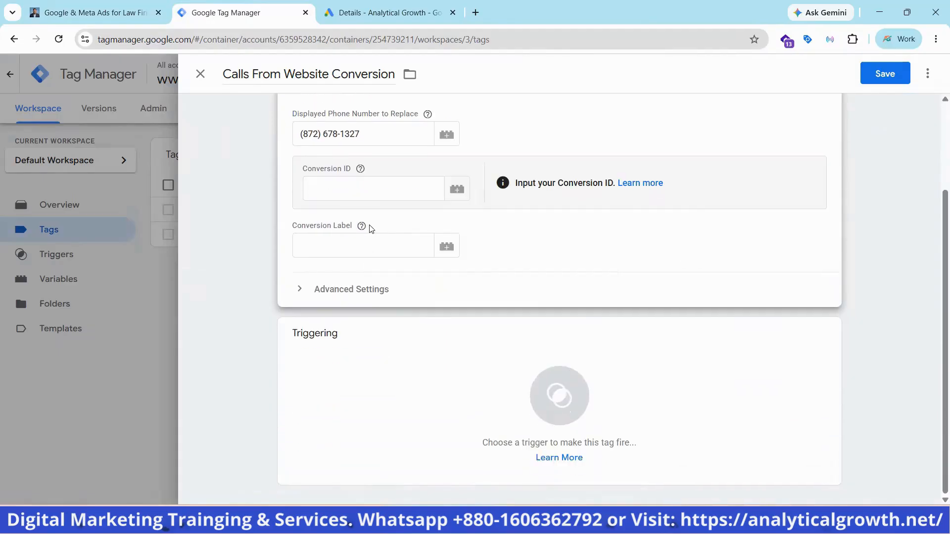
Copy the whole phone snippet from the Google Ads conversion details and paste it into the address bar of a new browser tab
left_click(384, 12)
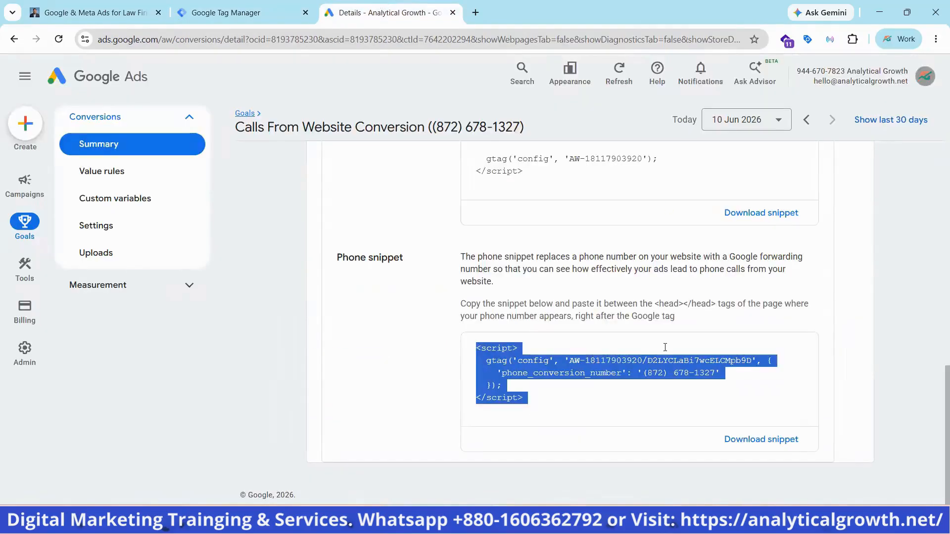
left_click(665, 347)
left_click(665, 347)
right_click(665, 347)
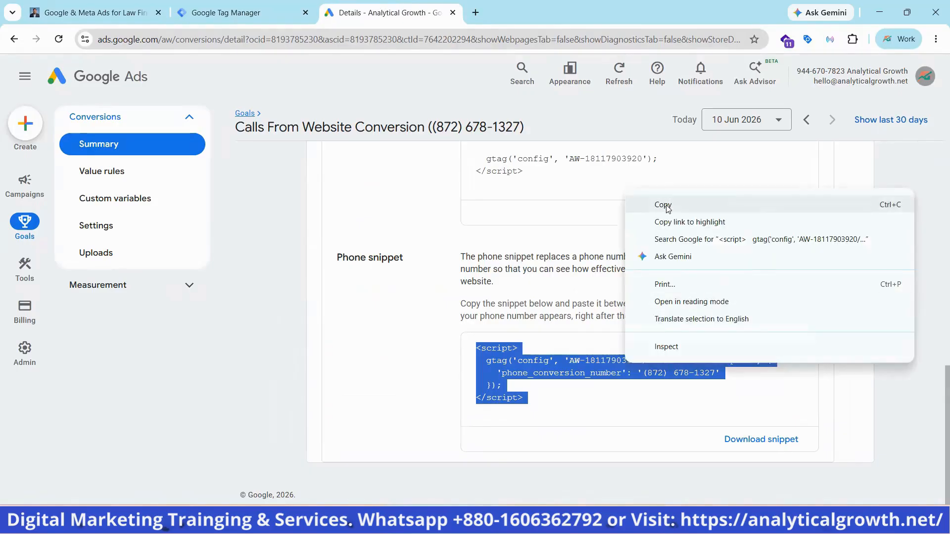
left_click(663, 205)
left_click(477, 12)
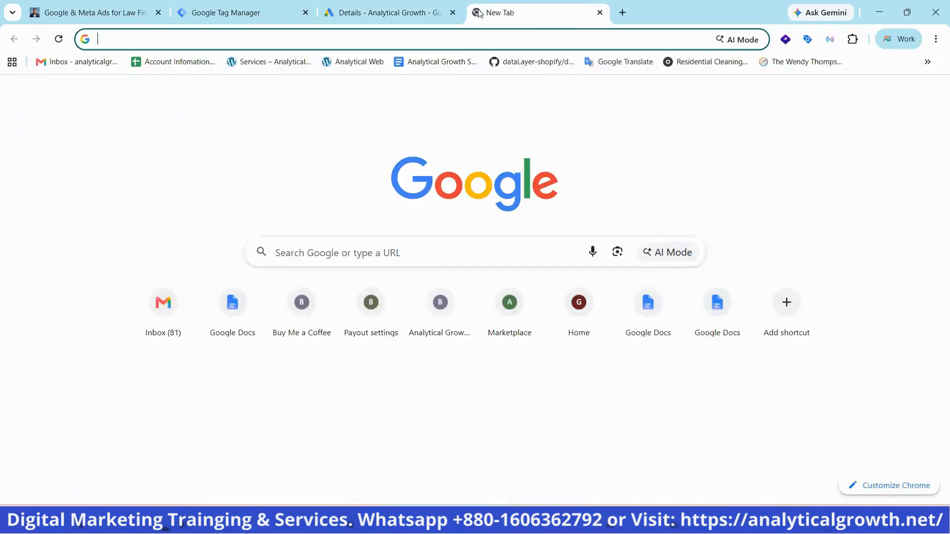
key("ctrl+v")
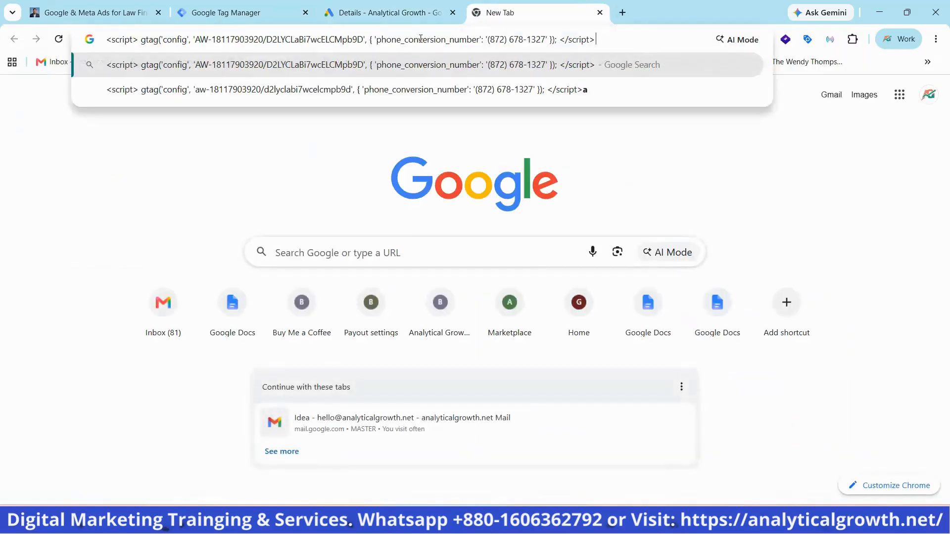
Copy the conversion ID from the pasted snippet and enter it in the tag's Conversion ID field without the "AW-" prefix
left_click_drag(194, 40, 258, 42)
left_click(205, 40)
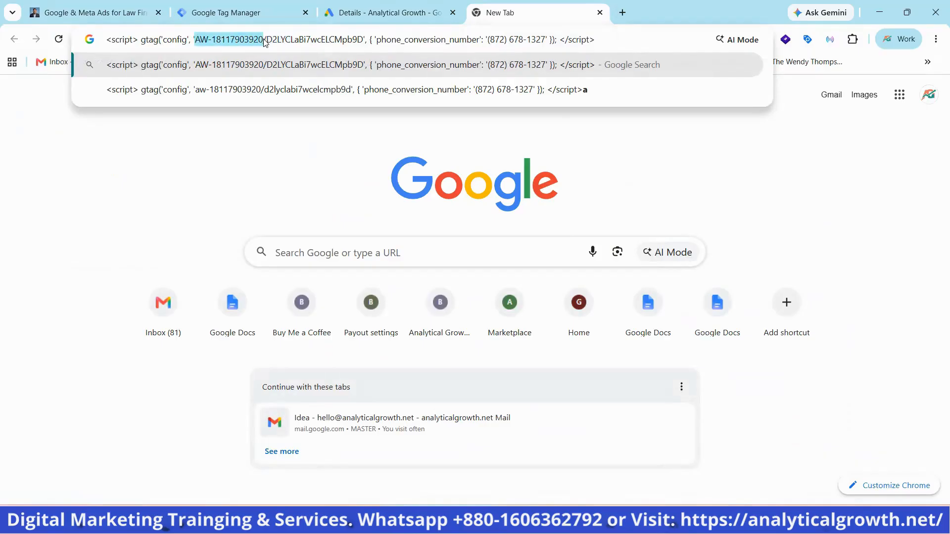
right_click(255, 43)
left_click(296, 131)
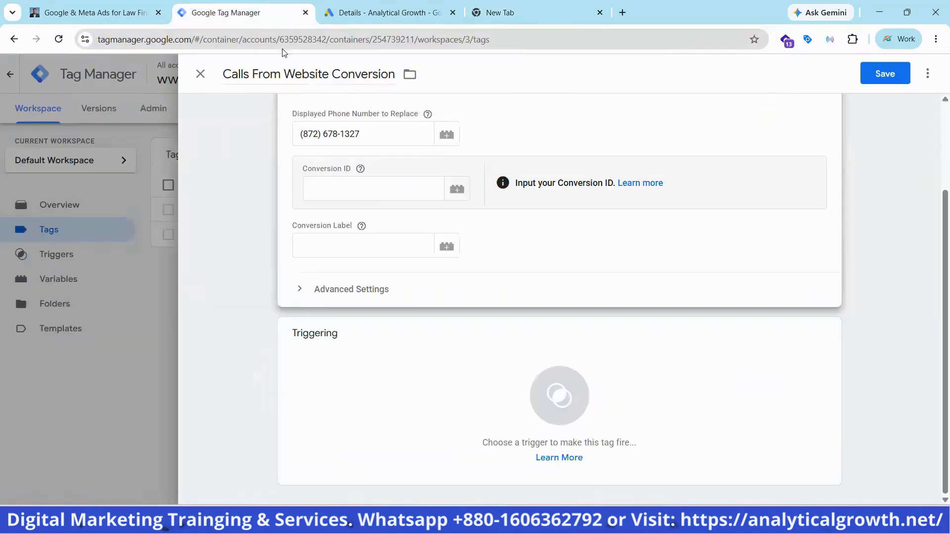
left_click(238, 12)
left_click(339, 192)
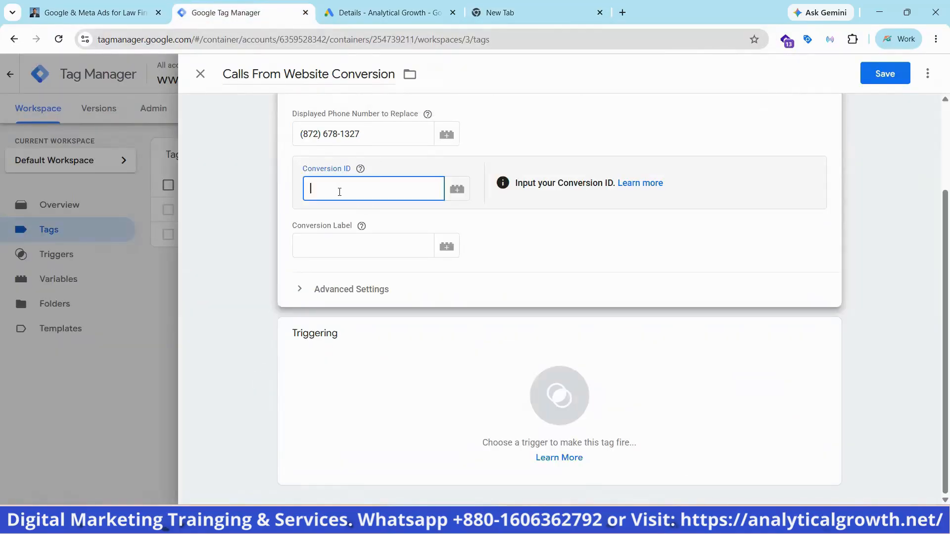
key("ctrl+v")
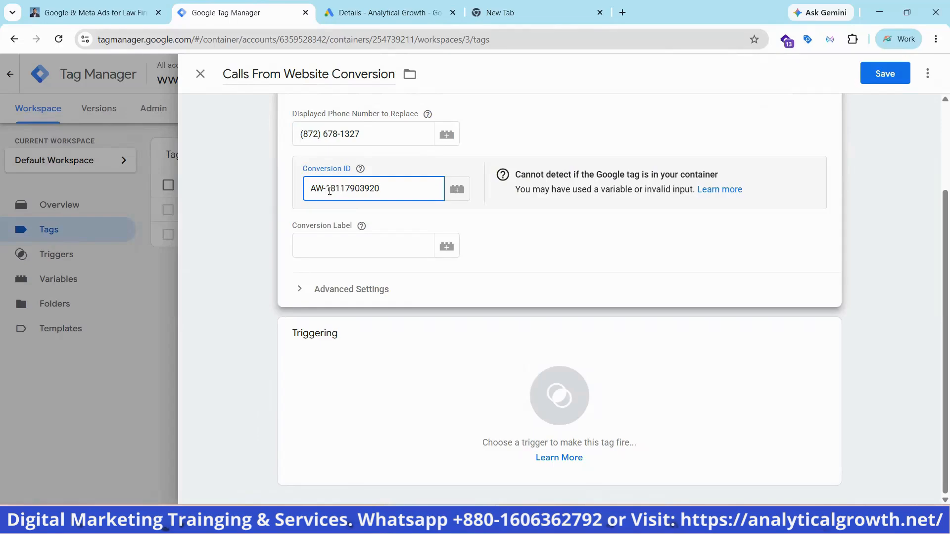
key("BackSpace")
key("BackSpace")
key("BackSpace")
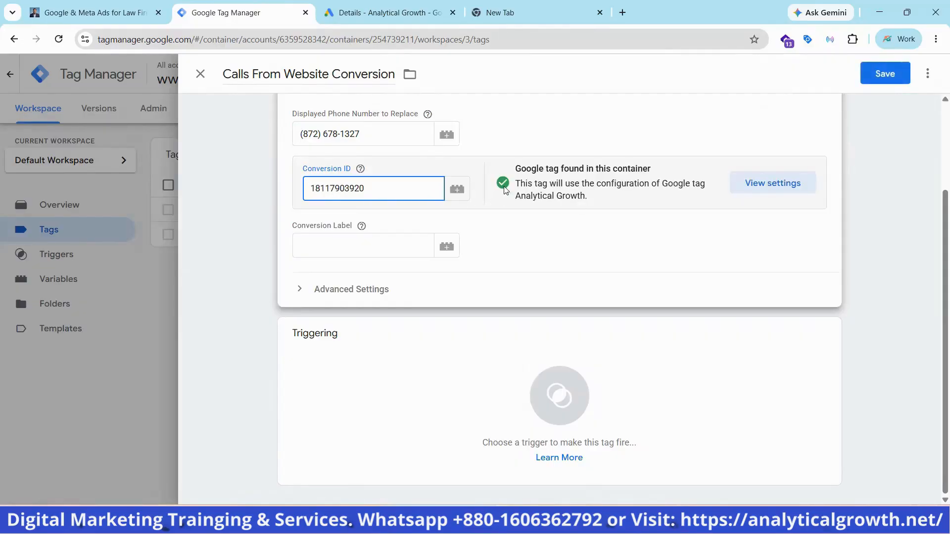
Copy the part after the slash in the pasted snippet and enter it as the tag's Conversion Label in Google Tag Manager
left_click(389, 12)
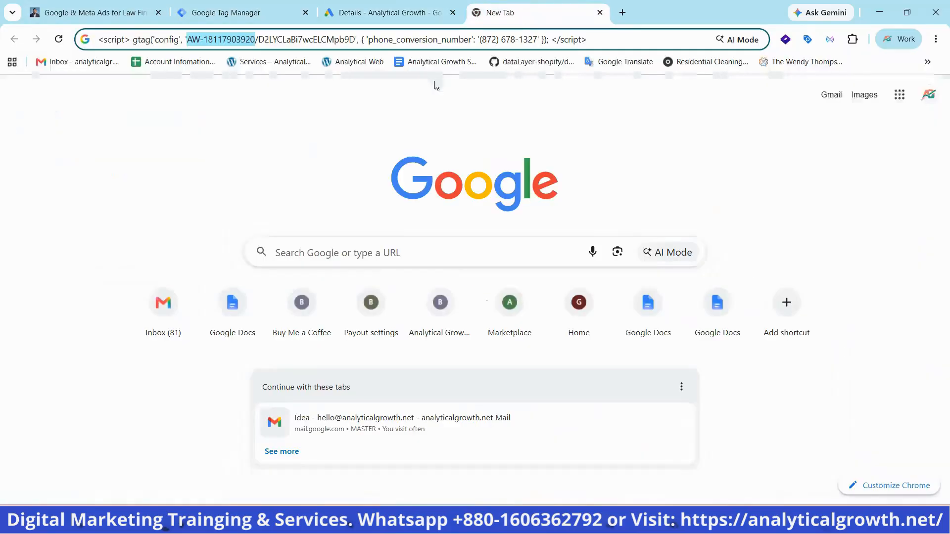
left_click(490, 12)
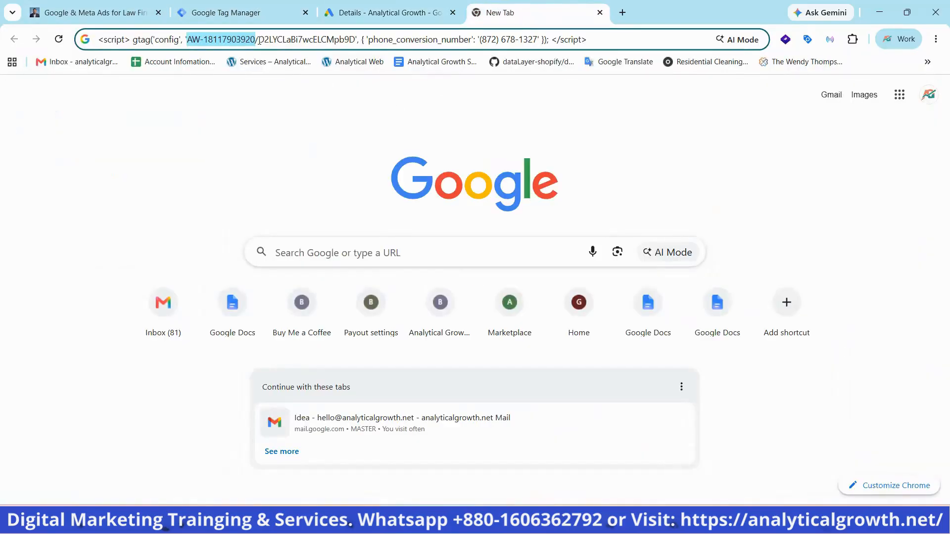
left_click_drag(258, 40, 356, 40)
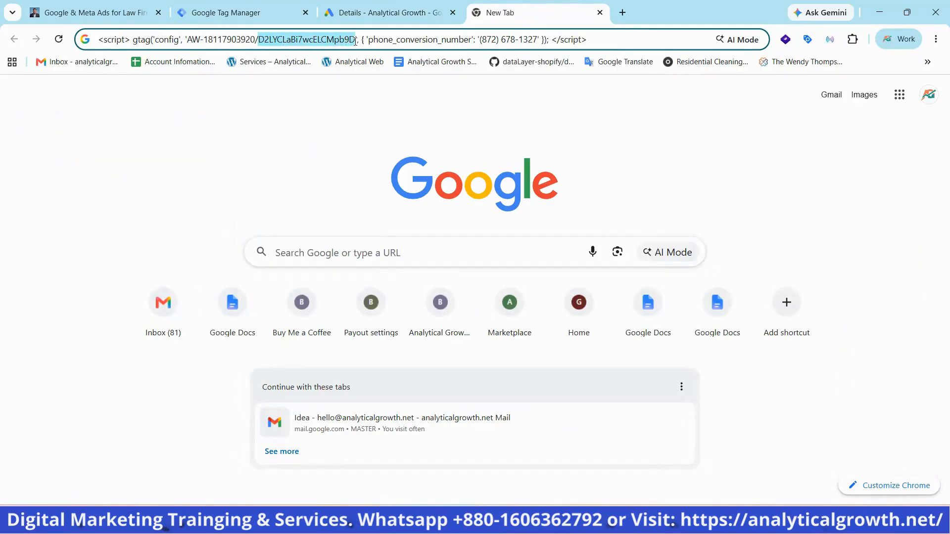
right_click(345, 44)
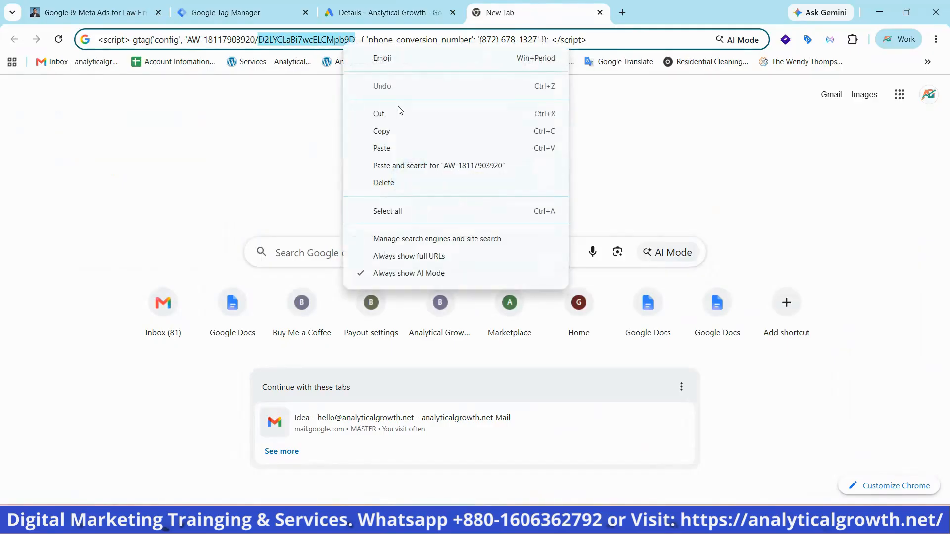
left_click(392, 131)
left_click(259, 18)
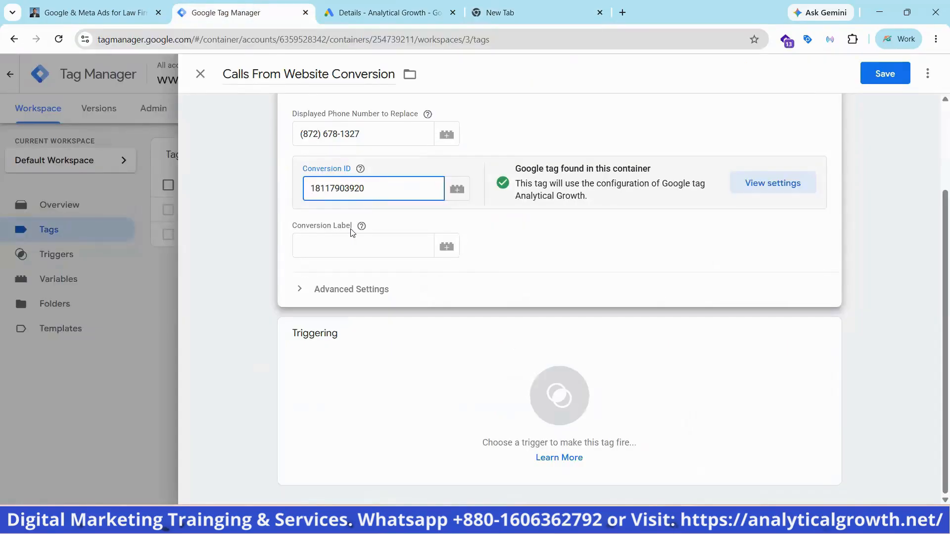
left_click(340, 245)
key("ctrl+v")
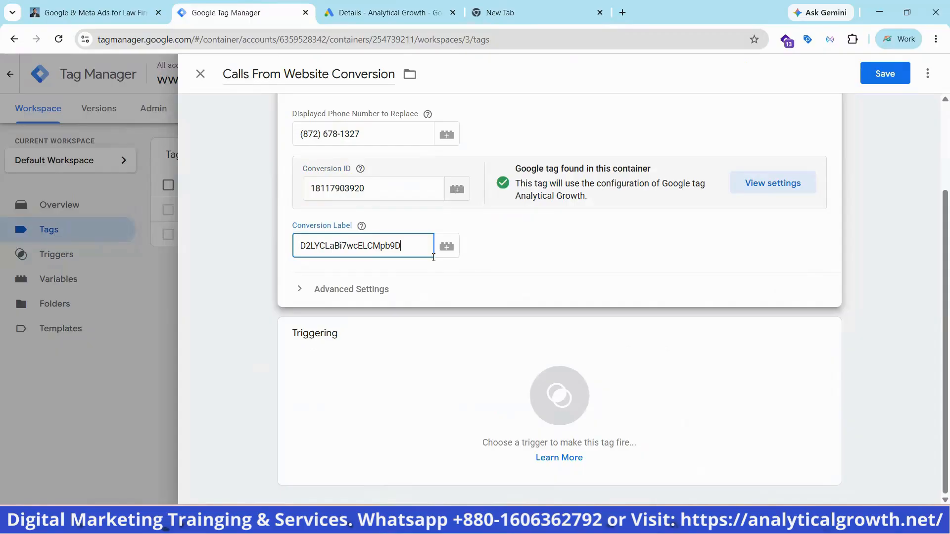
left_click(534, 251)
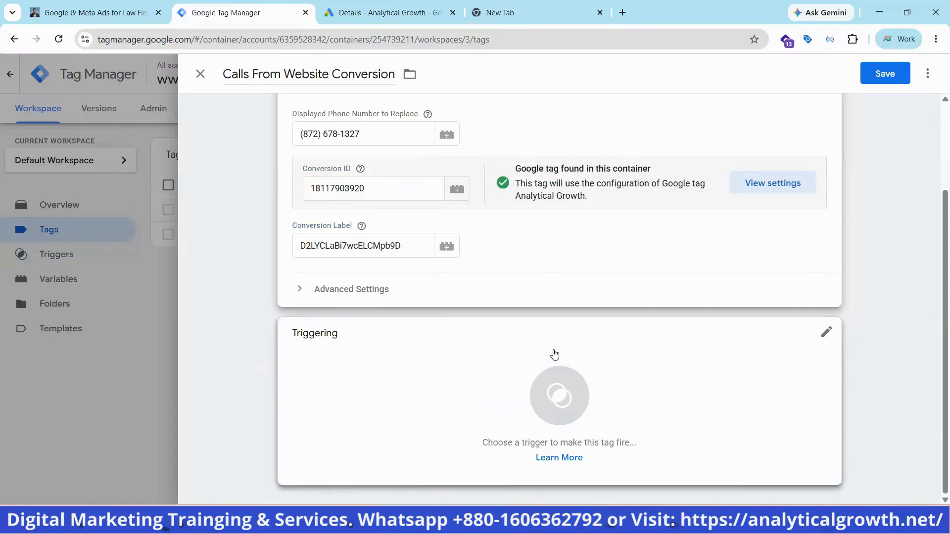
Add the All Pages trigger to the website calls tag and save the tag
left_click(552, 354)
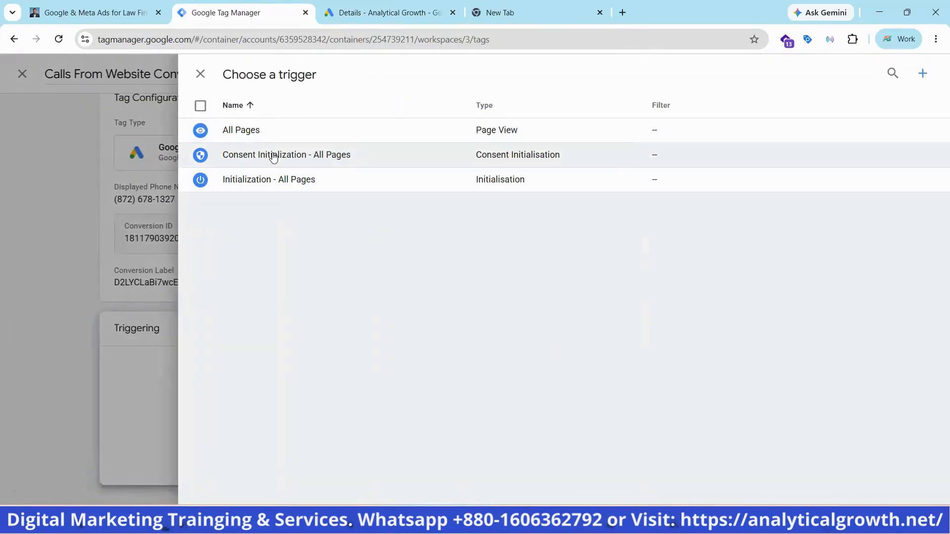
left_click(248, 131)
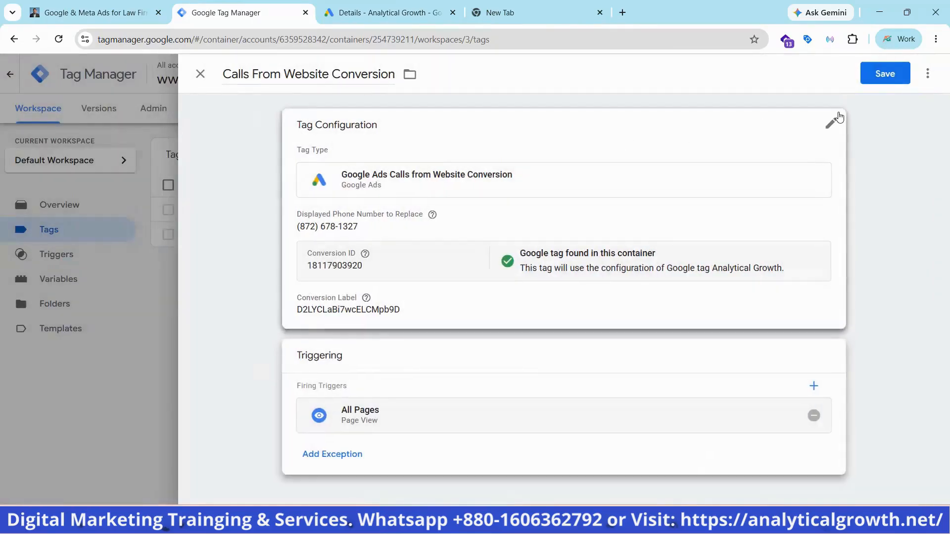
left_click(877, 77)
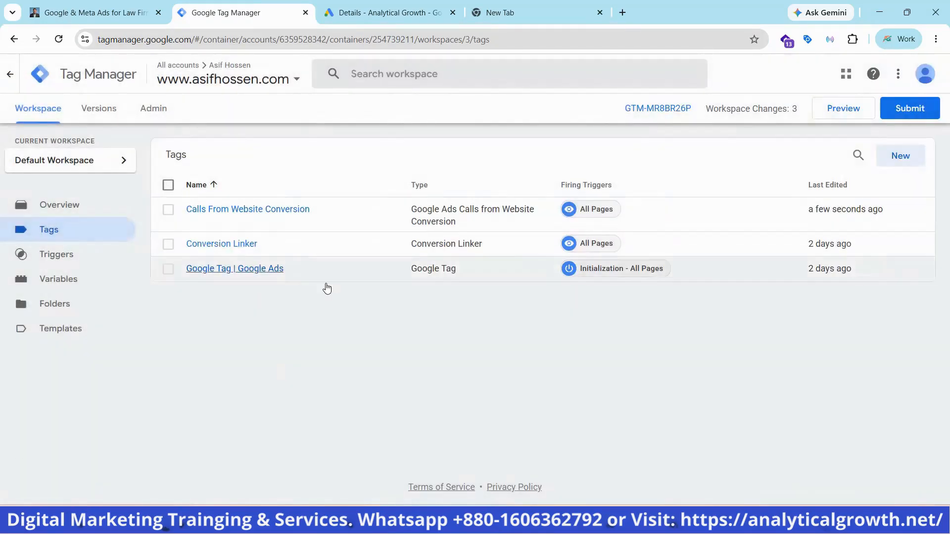
Leave the conversion details in Google Ads for the account overview and switch back to Google Tag Manager
left_click(381, 12)
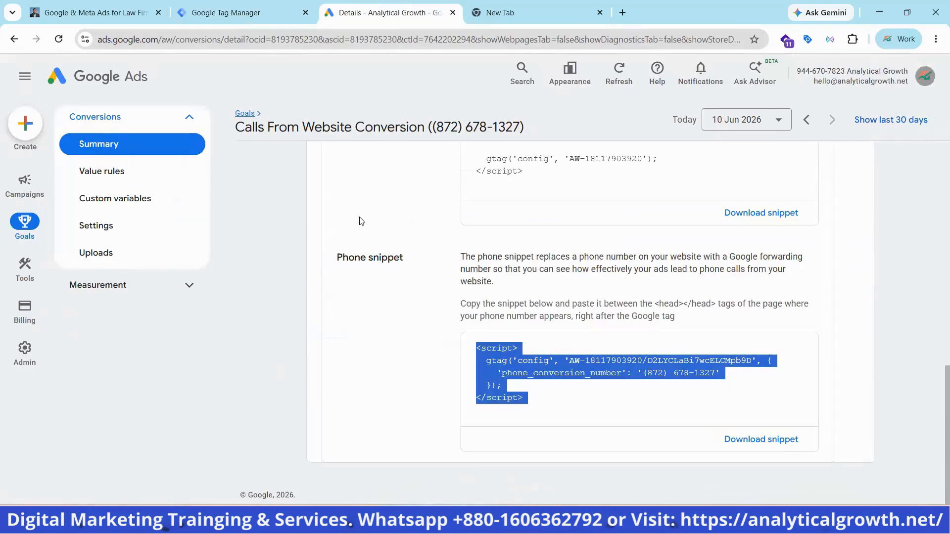
left_click(111, 82)
left_click(244, 9)
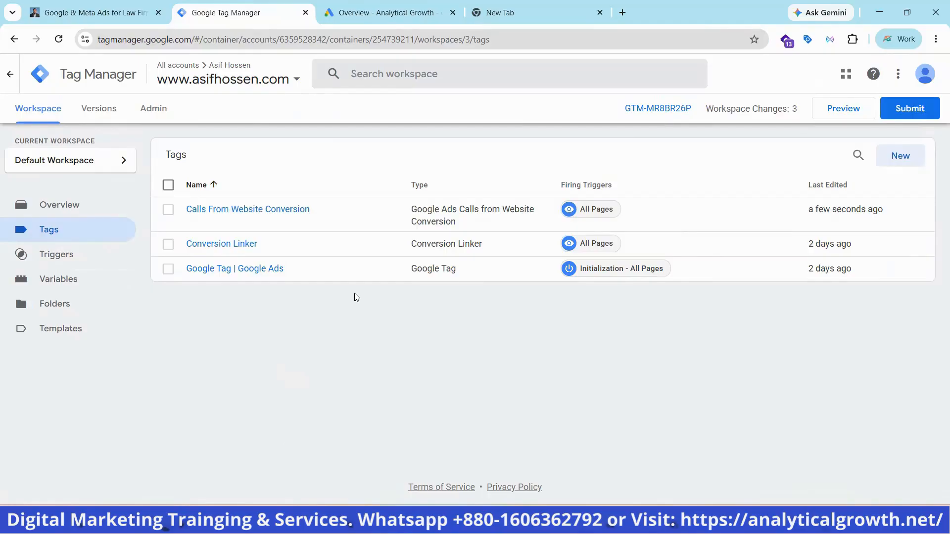
Preview the container by connecting Tag Assistant to the website, and check which tags fired in the Tag Assistant summary
left_click(843, 113)
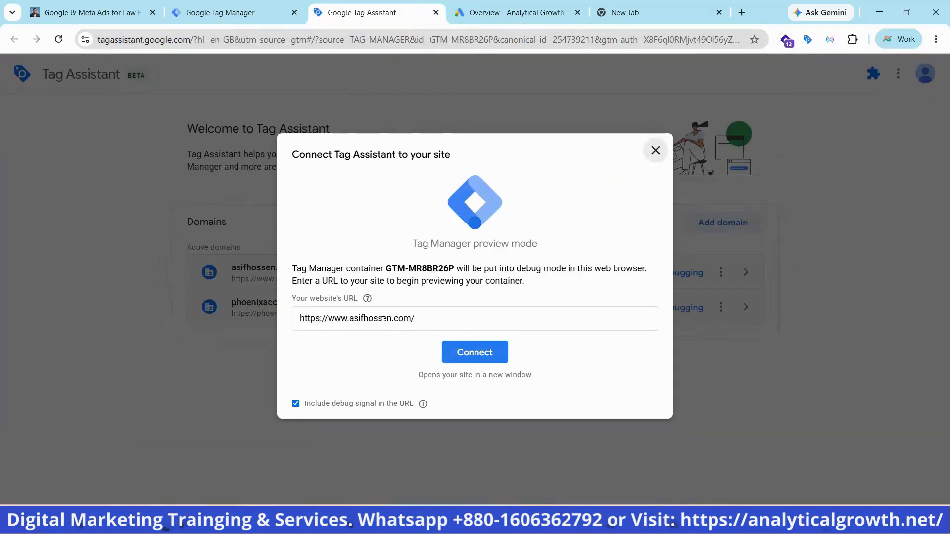
left_click(464, 352)
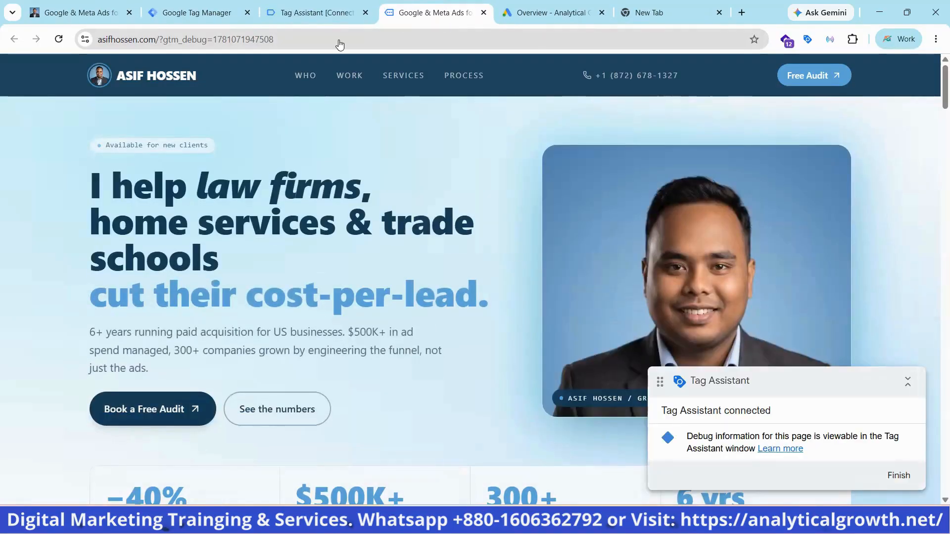
left_click(303, 14)
left_click(453, 284)
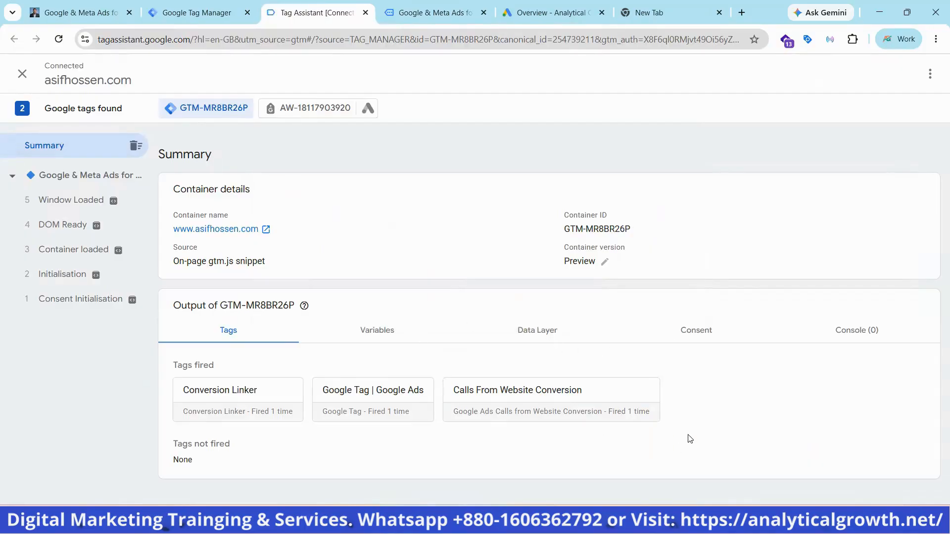
Append "#google-wcc-debug" to the previewed website's URL, load it and reload the page to start call conversion debugging
left_click(446, 11)
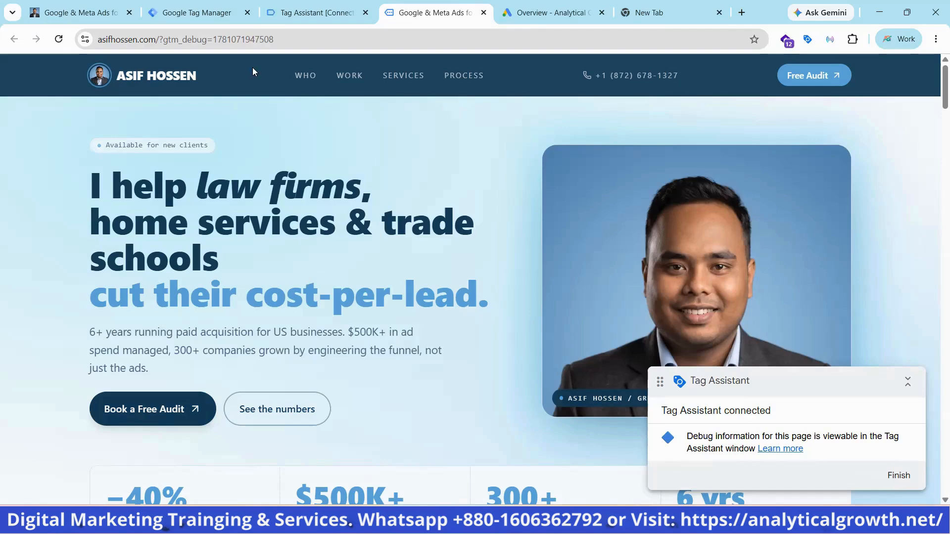
left_click(294, 39)
left_click(296, 40)
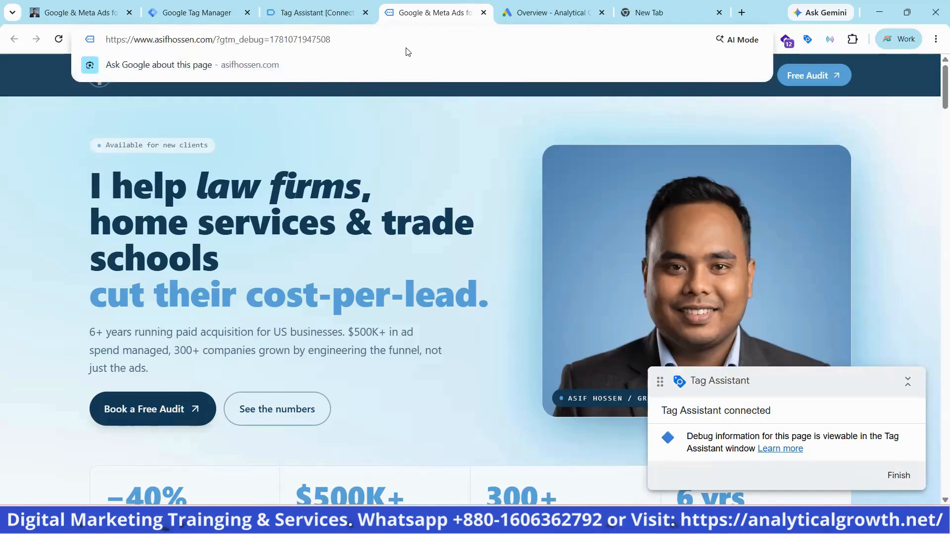
type("#")
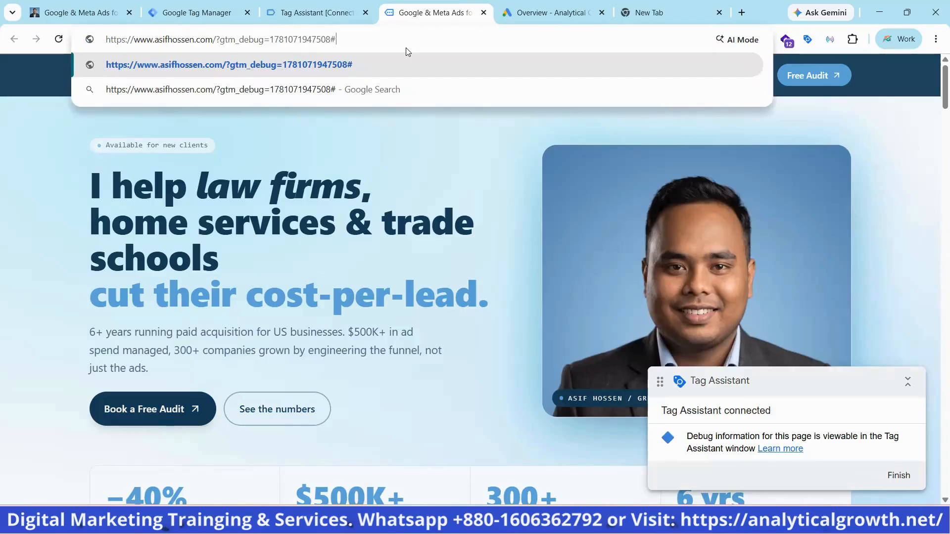
type("go")
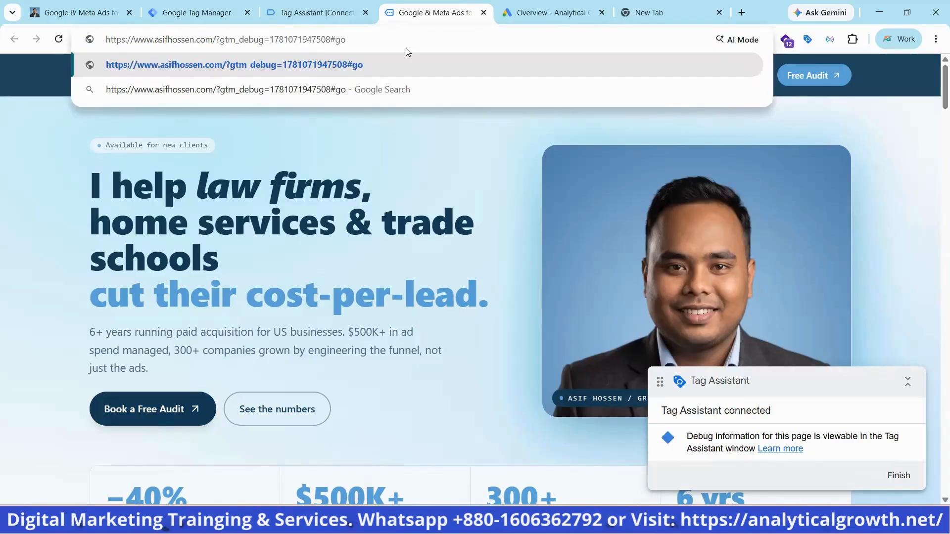
type("ogle")
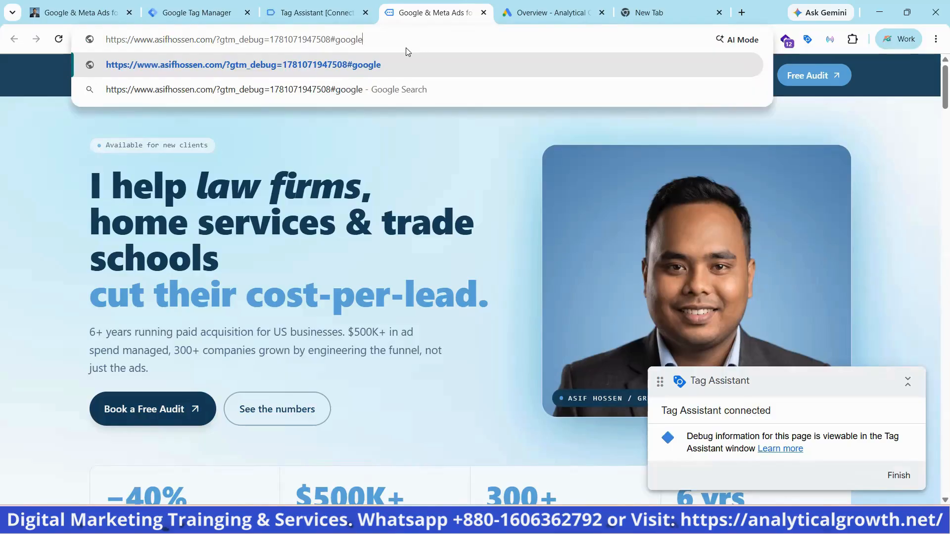
type("-w")
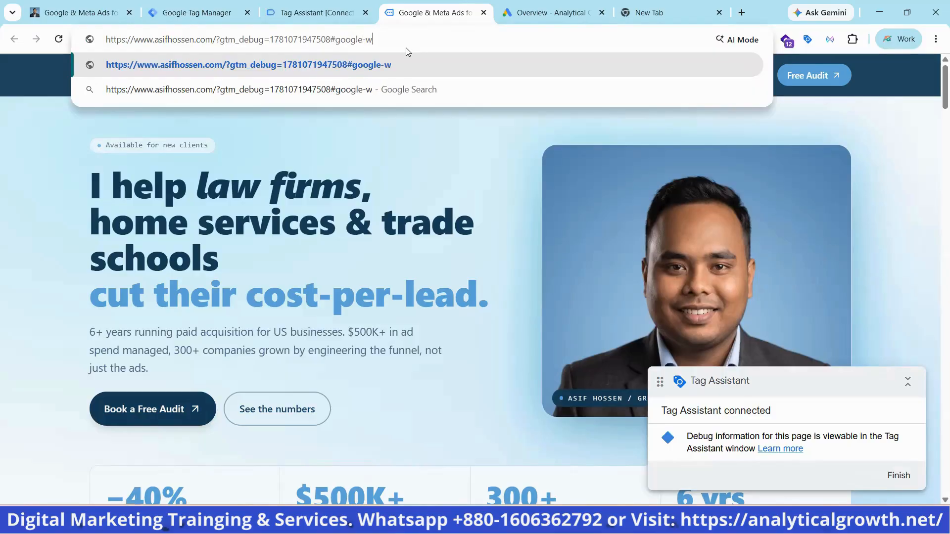
type("cc-debug")
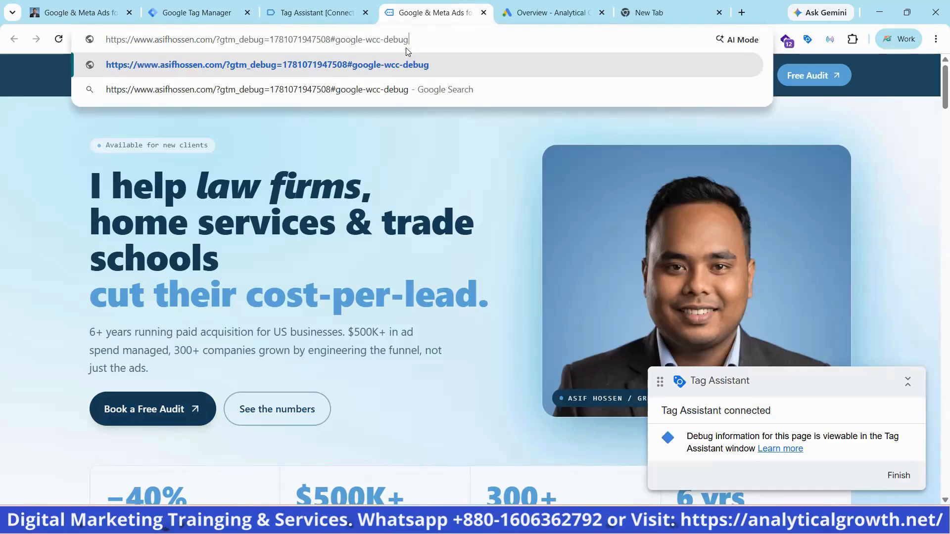
key("Return")
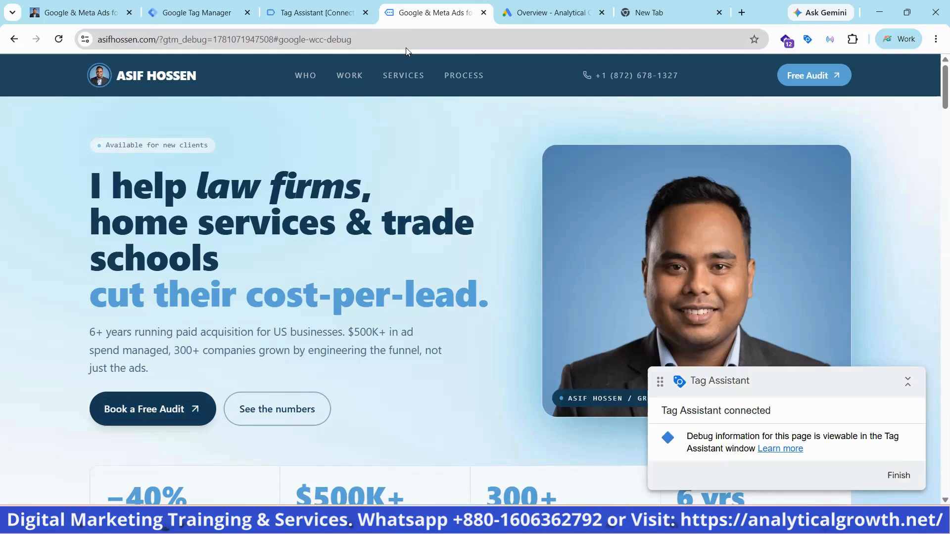
scroll(346, 136, "down", 3)
scroll(324, 111, "up", 3)
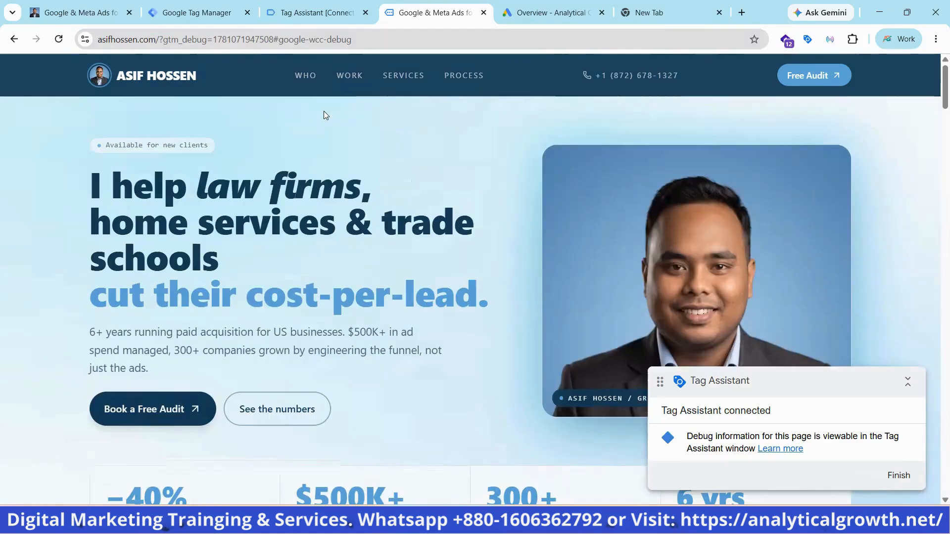
left_click(57, 38)
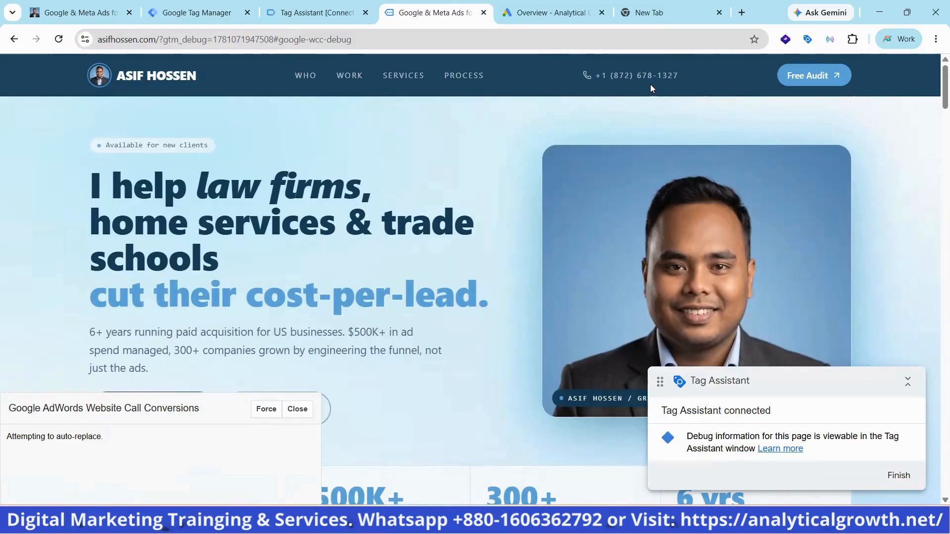
Force the phone number replacement in the Website Call Conversions debug panel, and close the panel and the previewed website
left_click(267, 411)
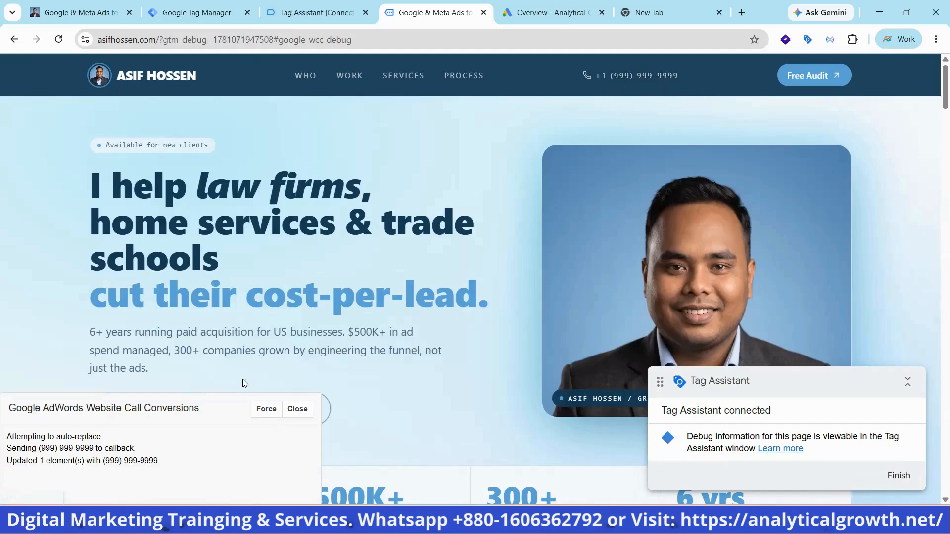
left_click(297, 410)
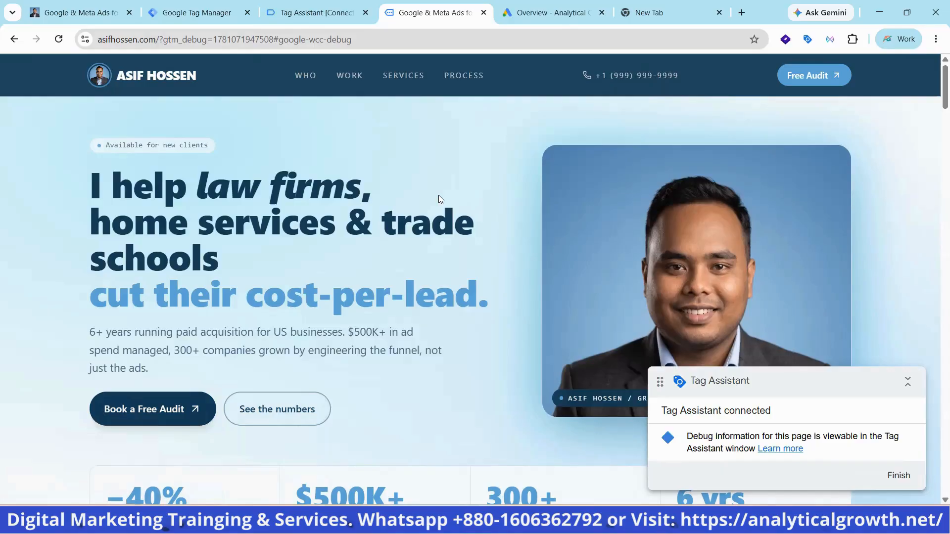
left_click(484, 13)
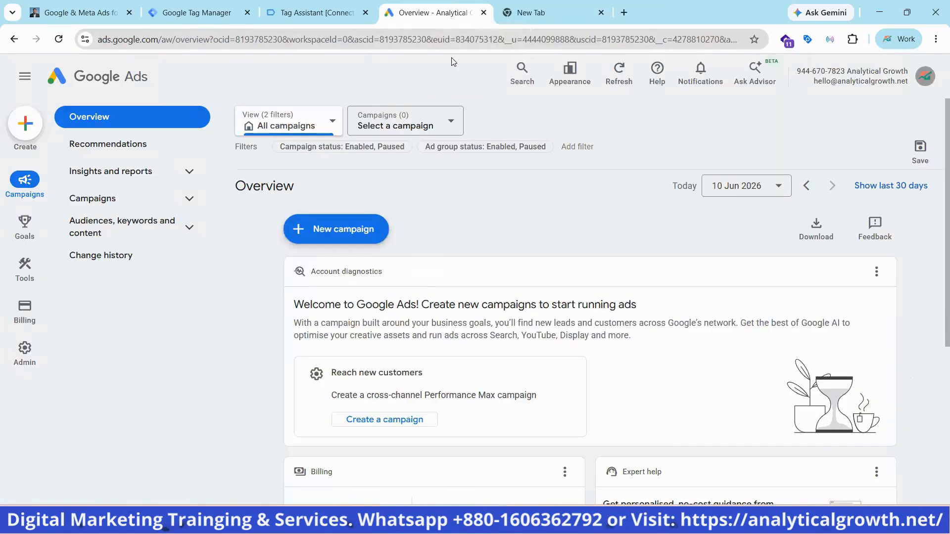